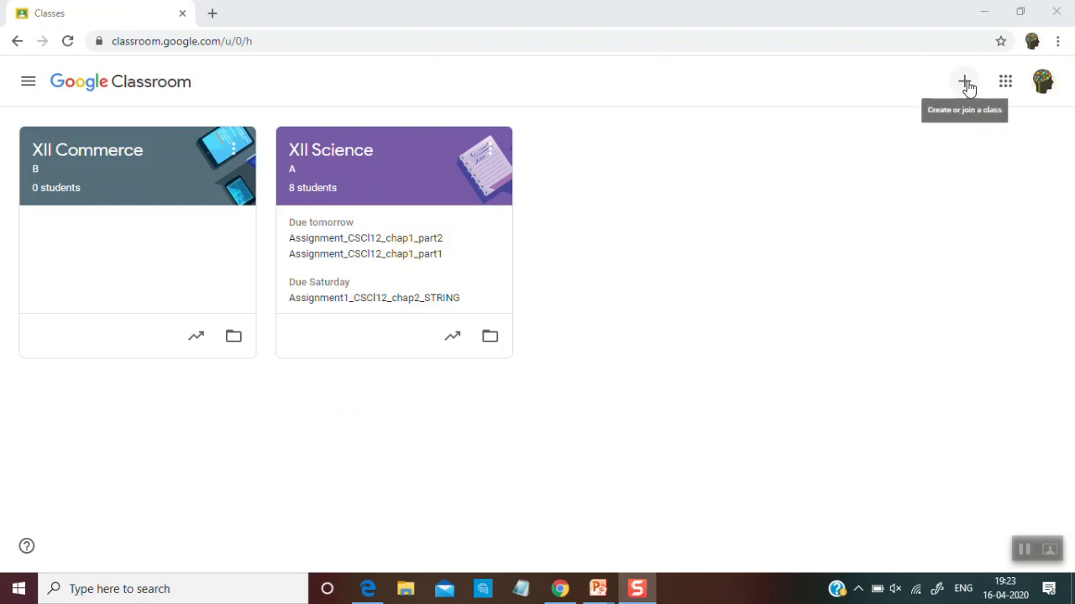
Start creating a new class and accept the notice about not using Classroom at a school with students
click(966, 84)
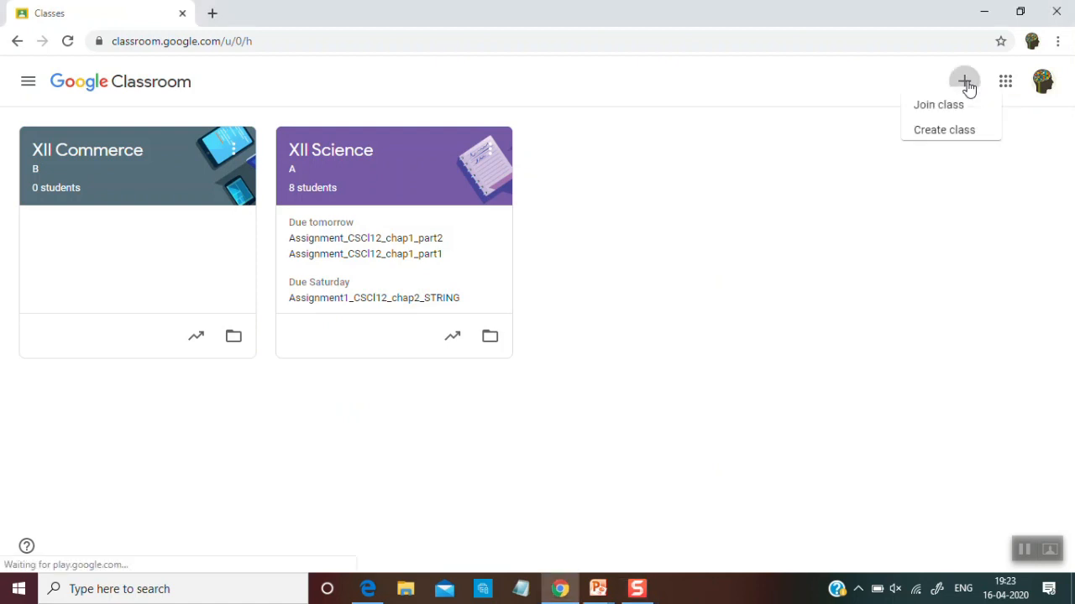
click(923, 141)
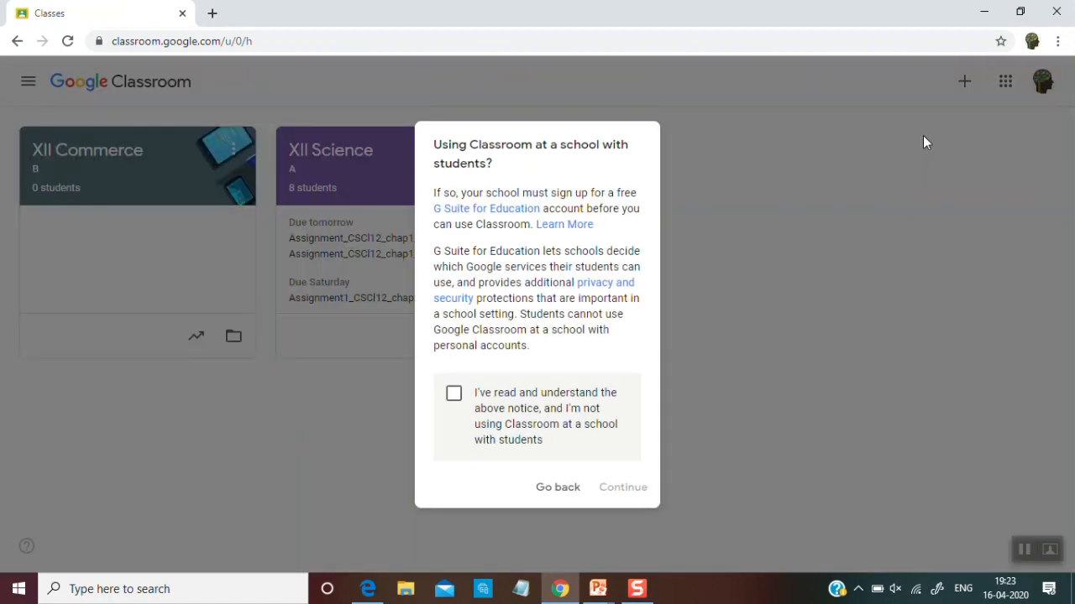
click(529, 412)
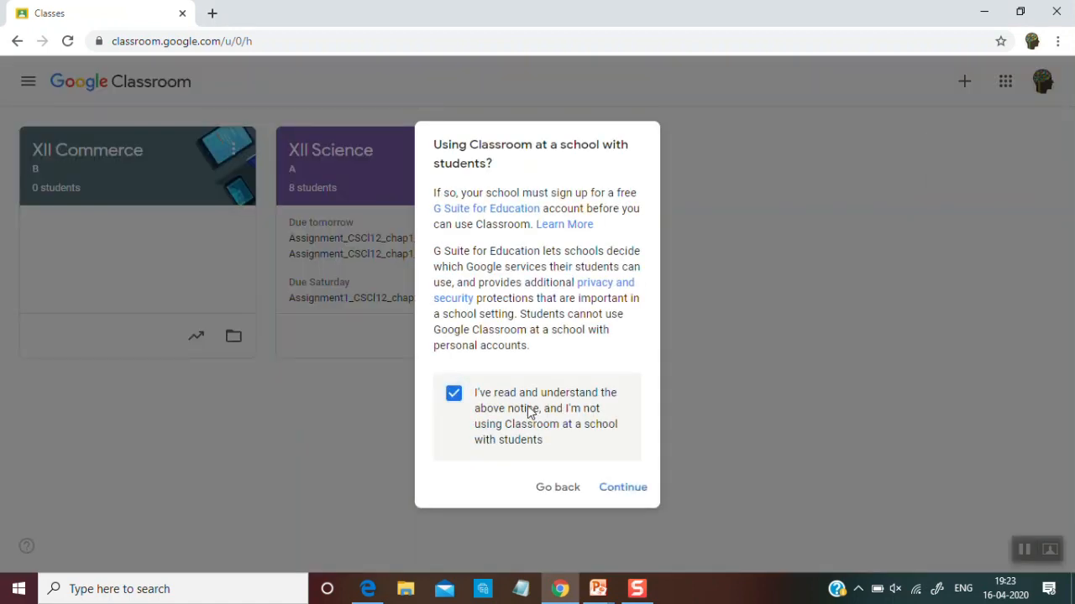
click(618, 486)
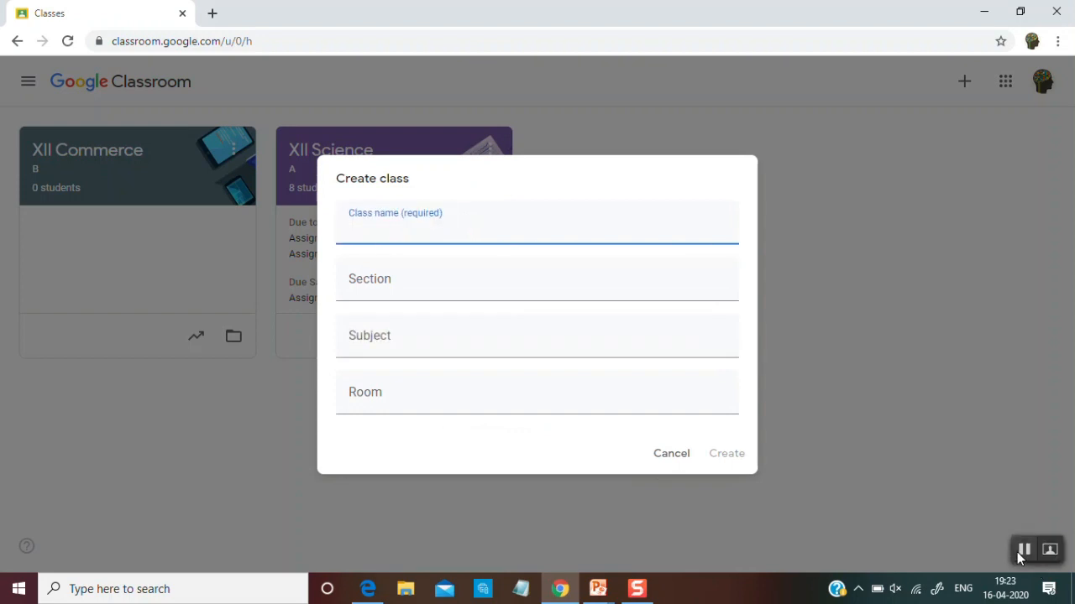
Name the new class "Class XI Science" and set its section to A
text(Class XI)
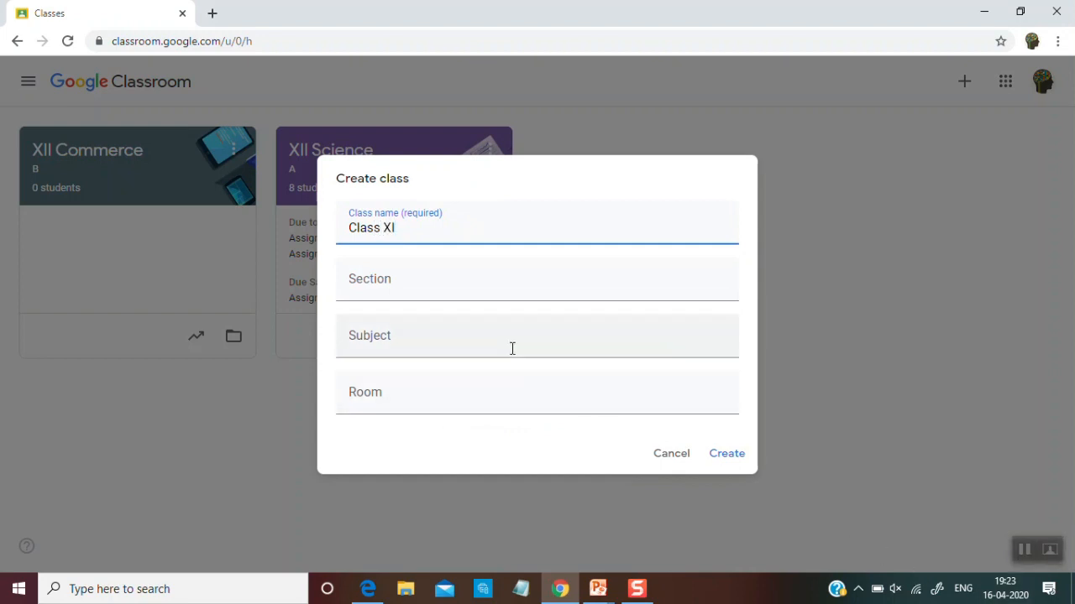
text( Science)
click(434, 281)
text(X)
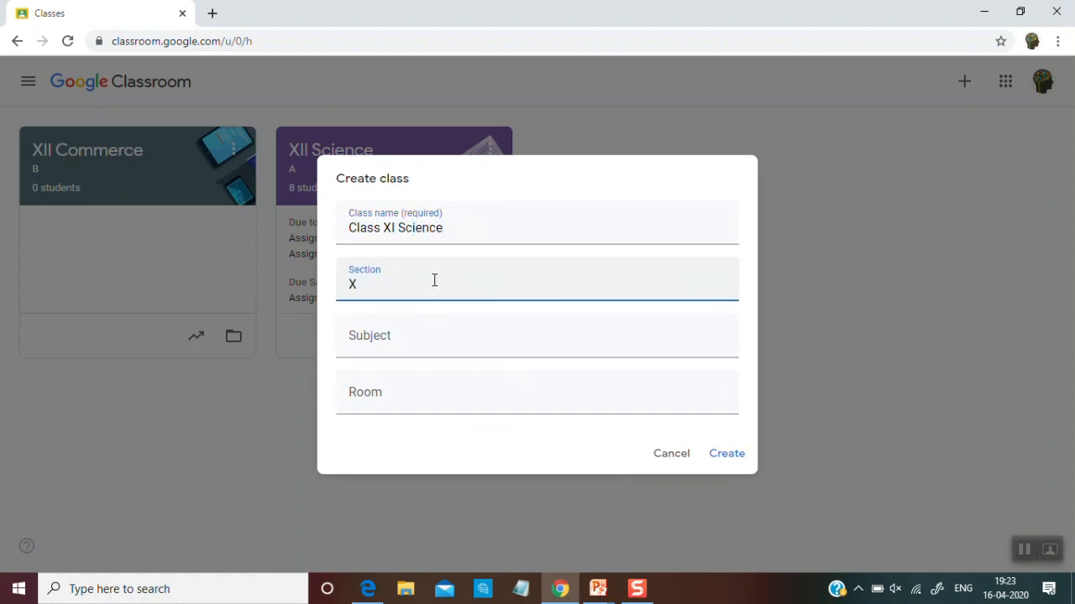
key(BackSpace)
text(A)
Set the subject to the suggested Computer Science and create the class
click(413, 342)
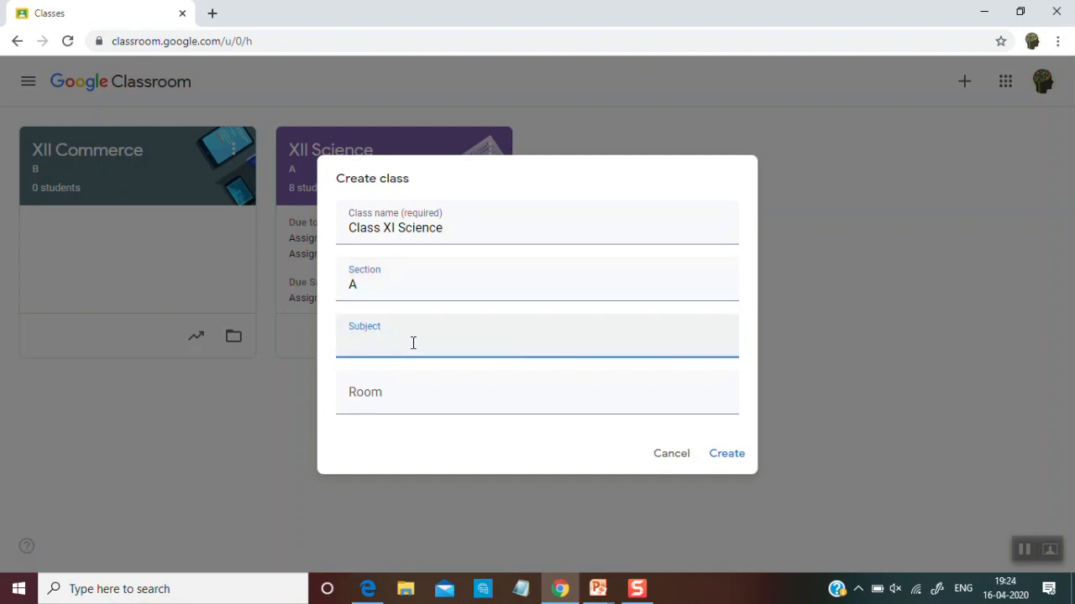
text(Com)
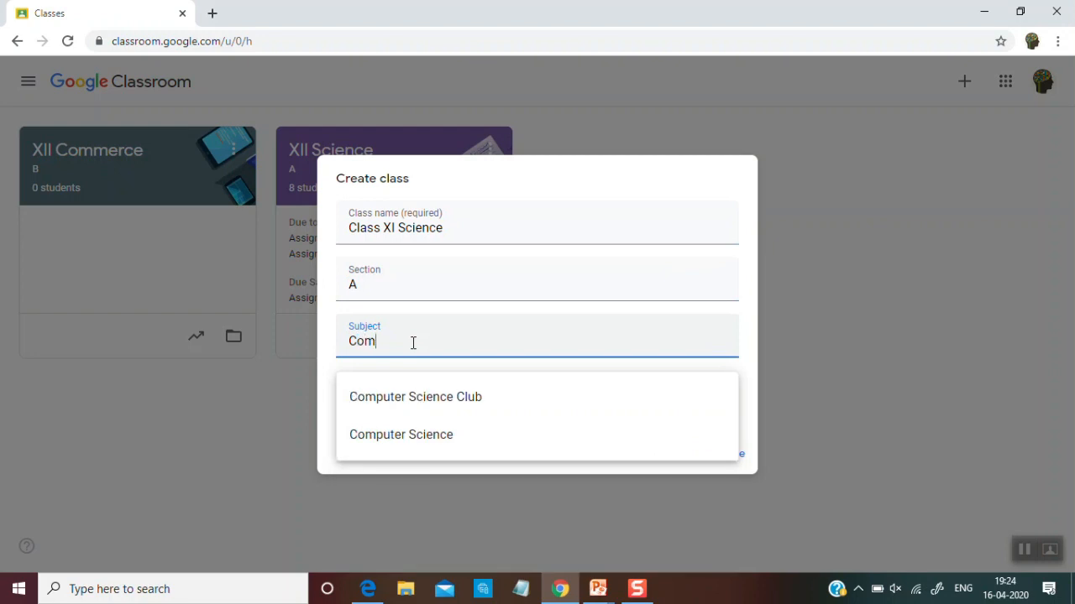
key(Down)
key(Down)
key(Return)
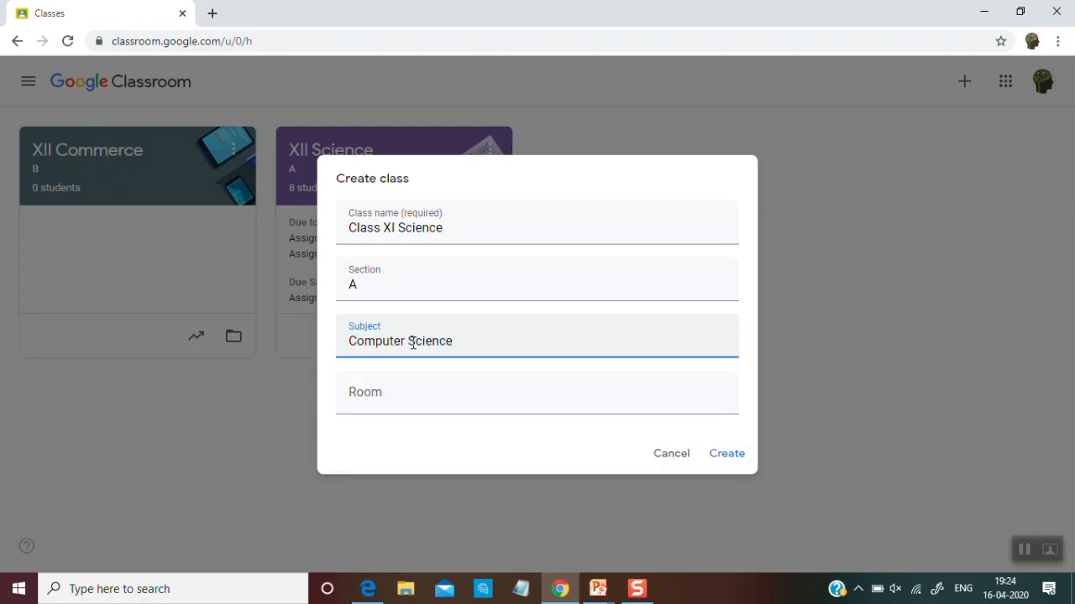
click(731, 461)
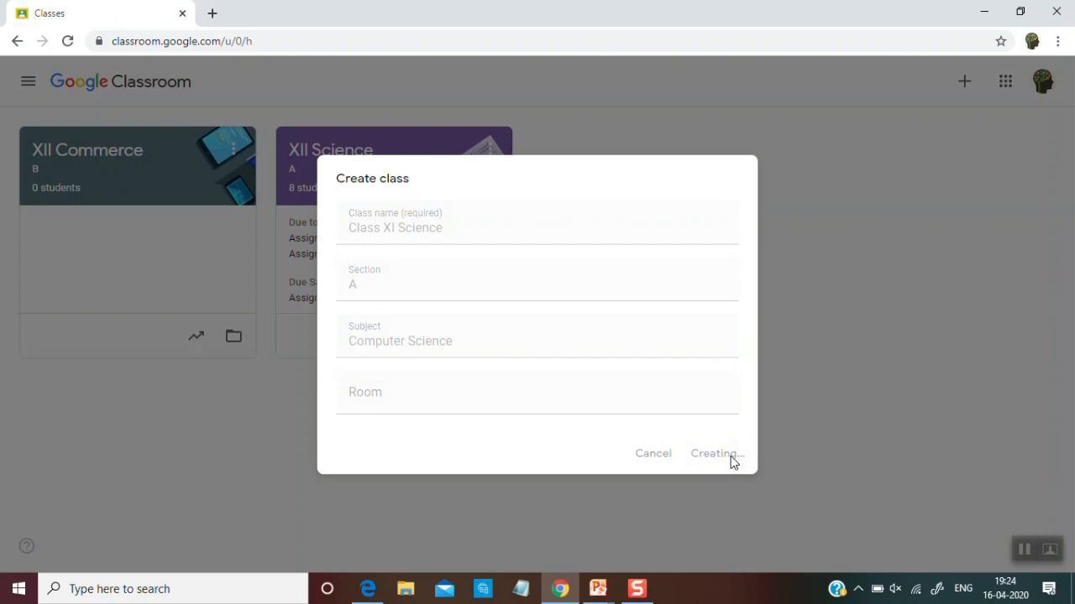
click(1026, 551)
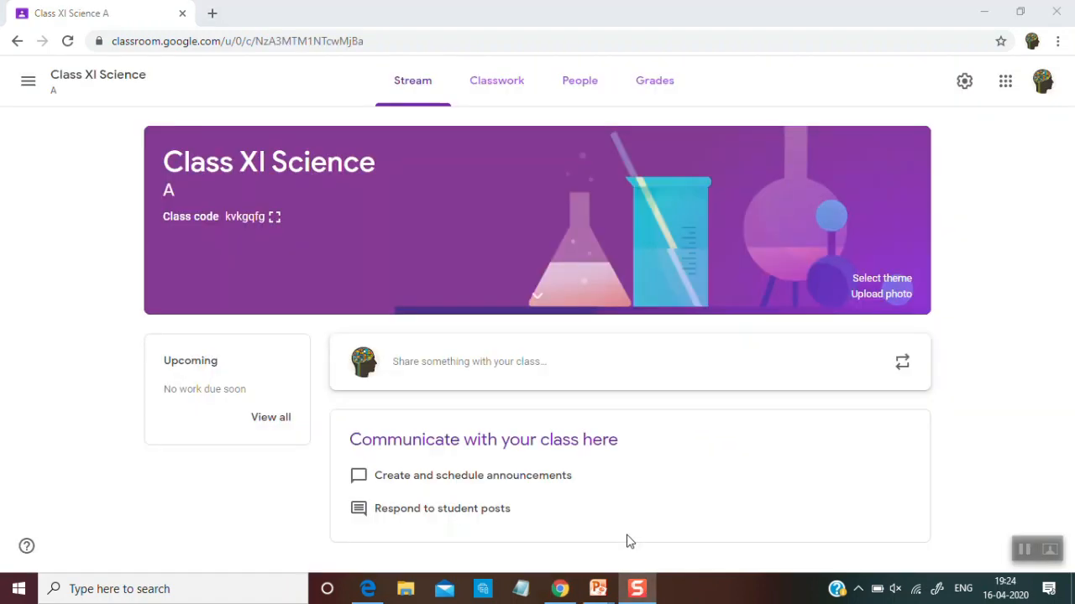
Change the class theme to the green design with books from the General gallery
click(878, 281)
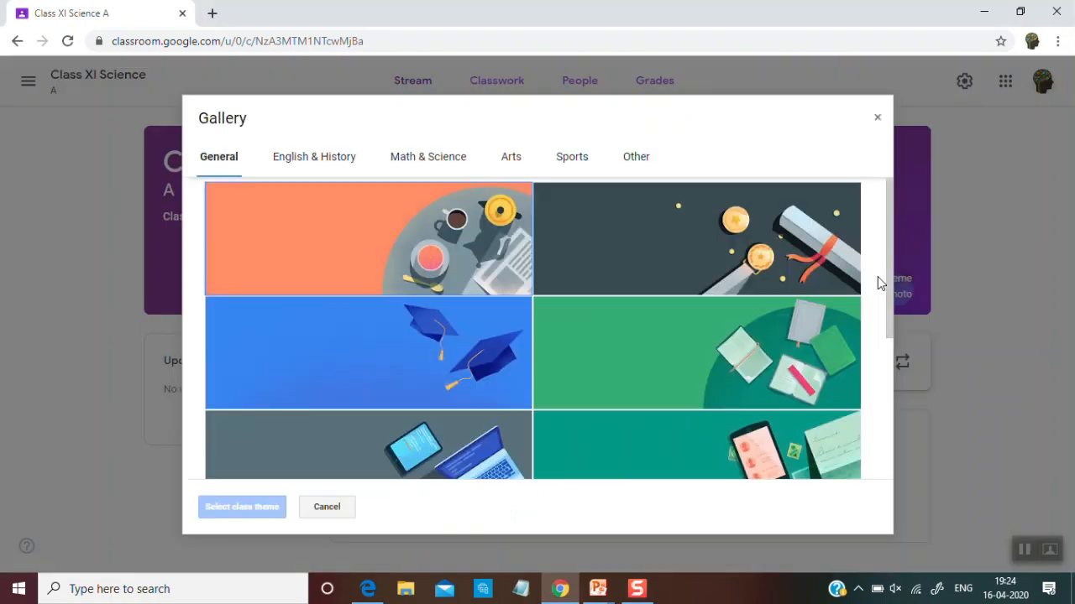
double_click(660, 341)
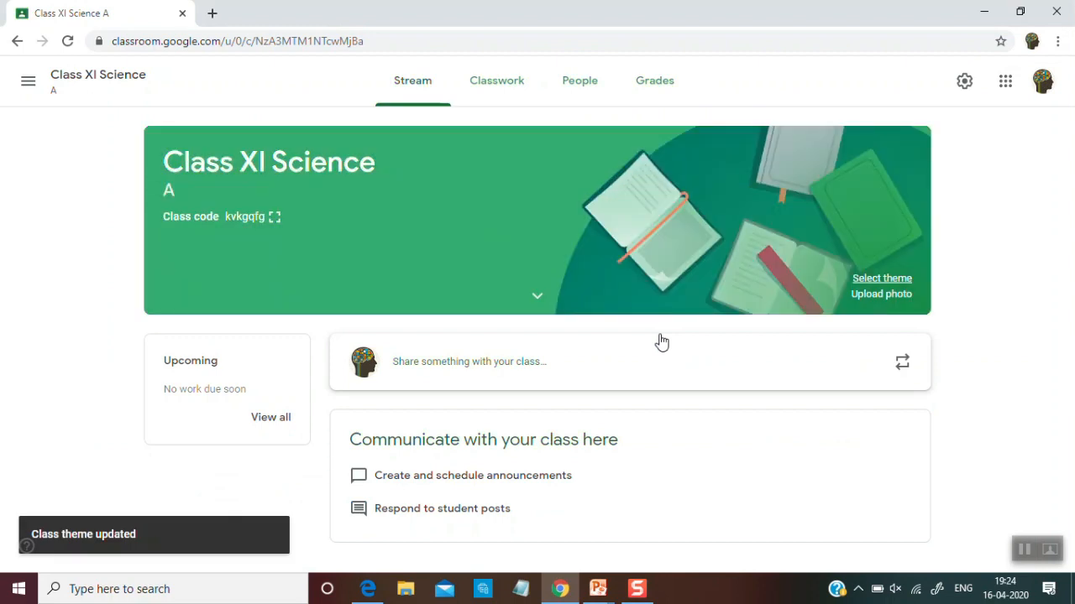
Create a new assignment in the classwork with the title "Assignment 1-Chapter 1"
click(518, 84)
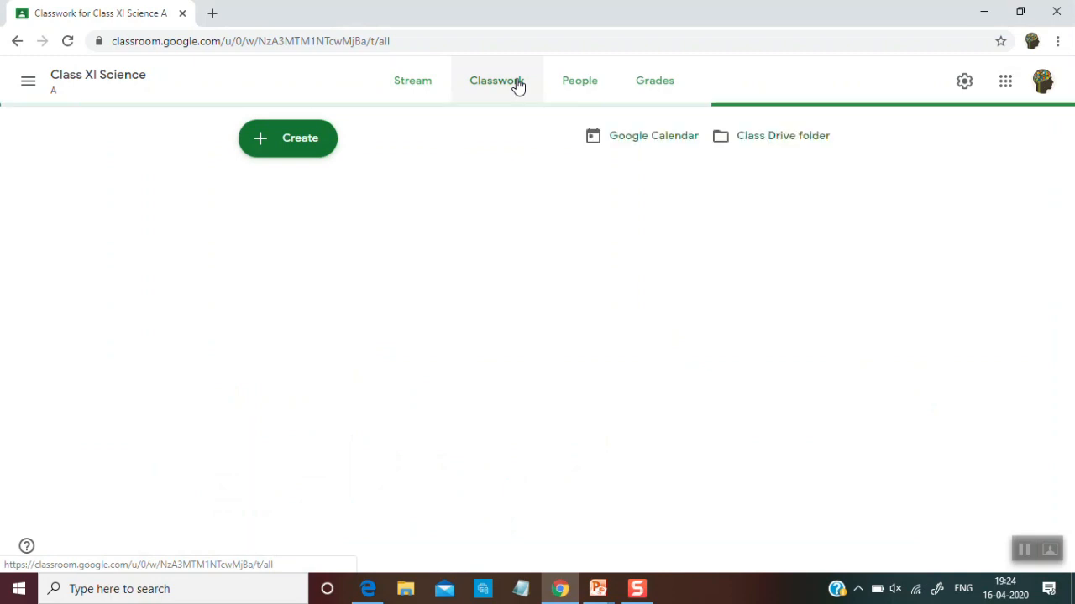
click(311, 139)
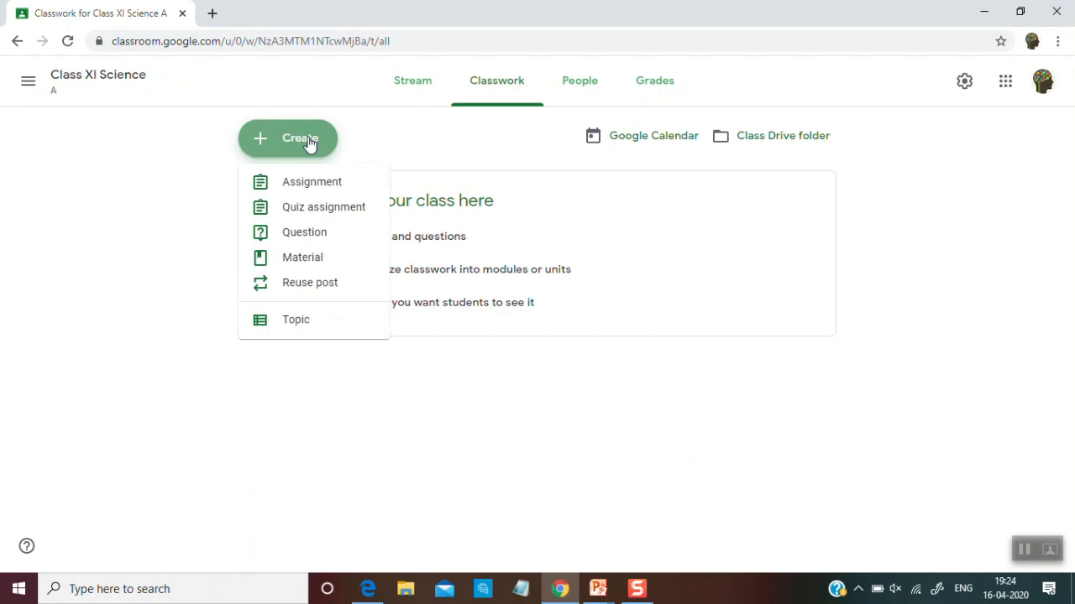
click(311, 191)
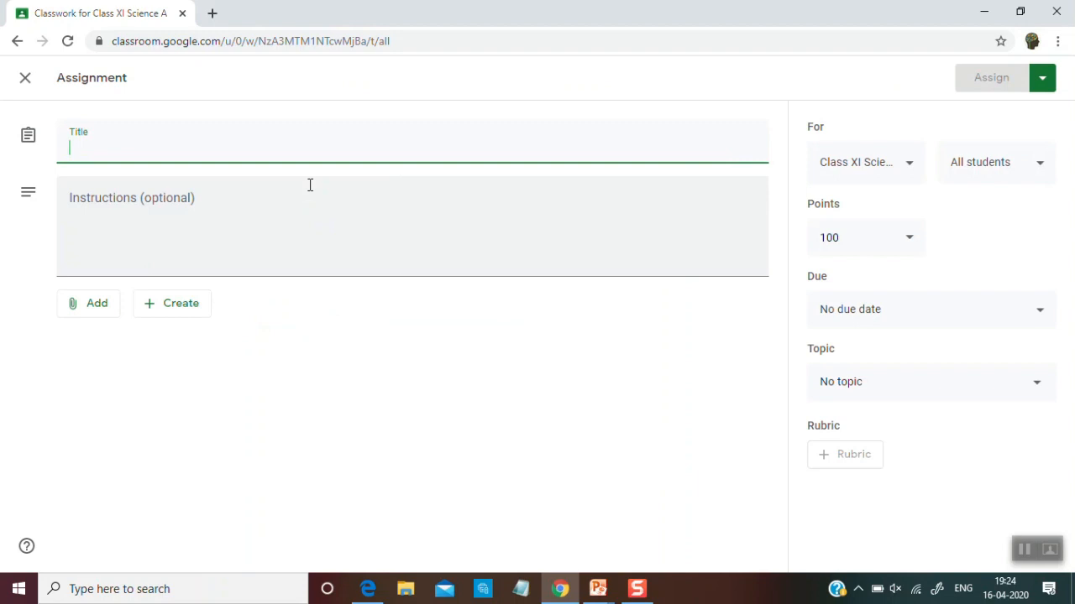
text(As)
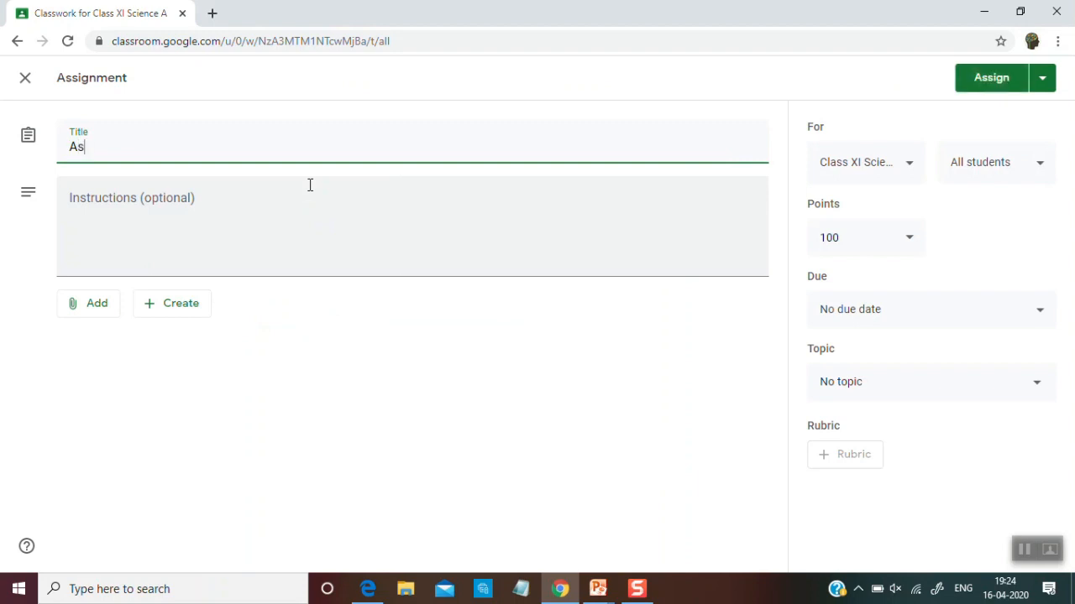
text(signment 1-Cha)
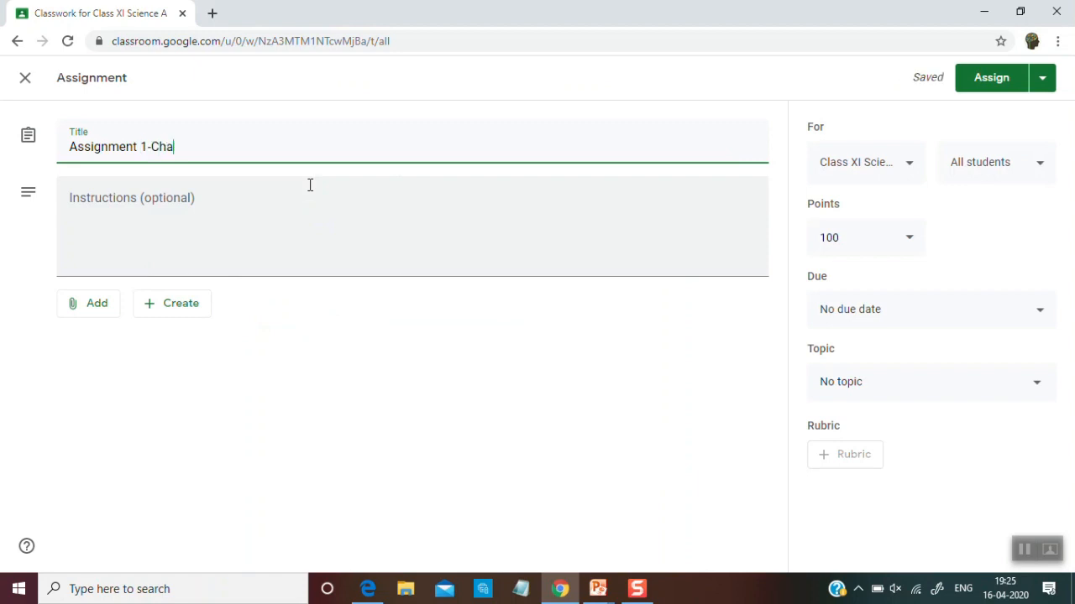
text(pter 1)
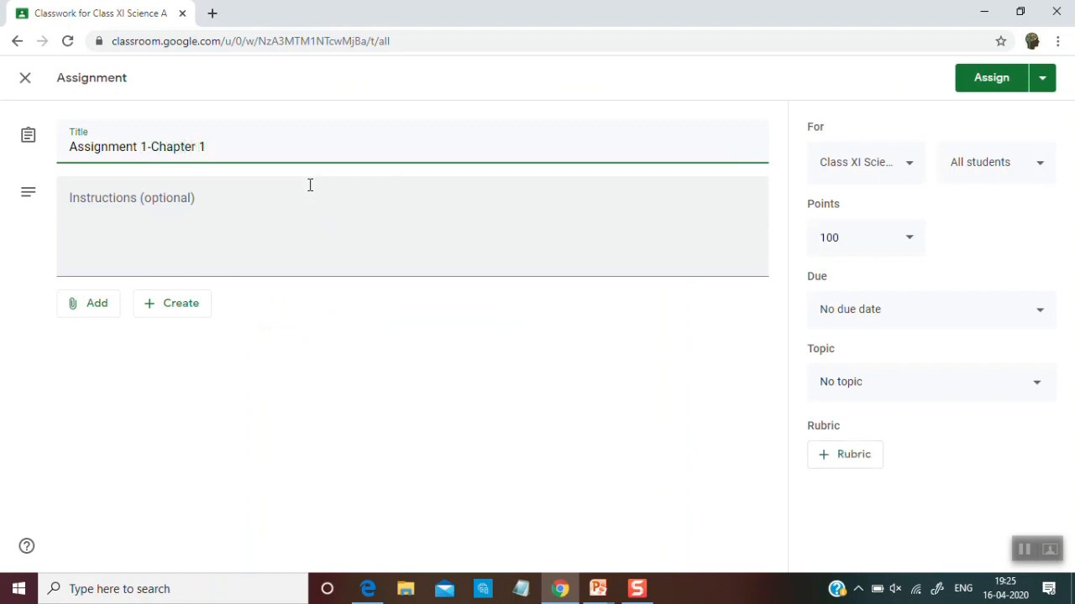
Enter the assignment instructions "Assignment are to be done on Papers"
click(260, 195)
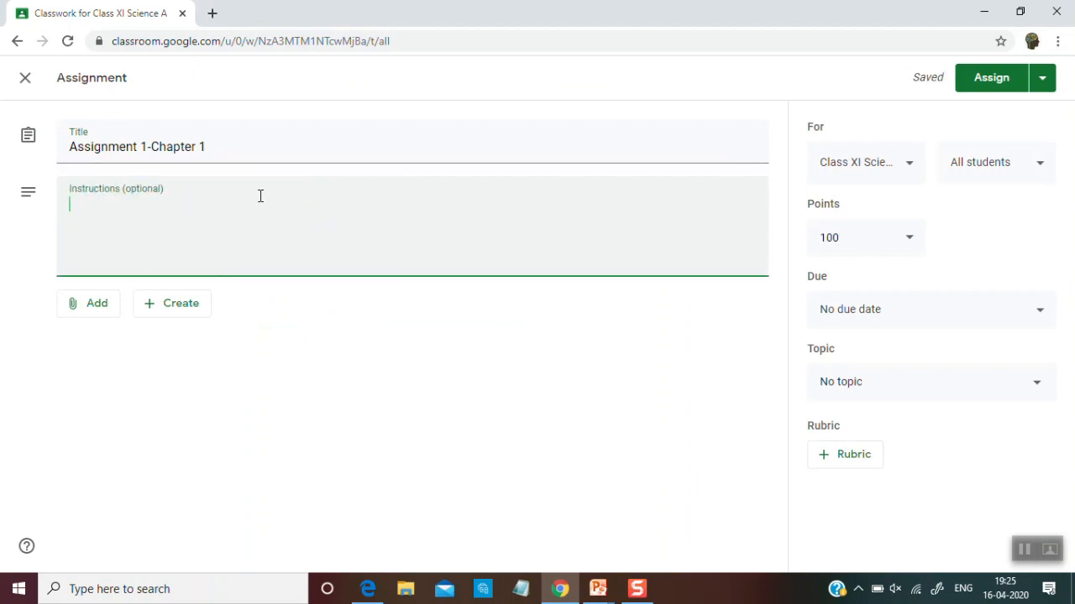
text(Assignmen)
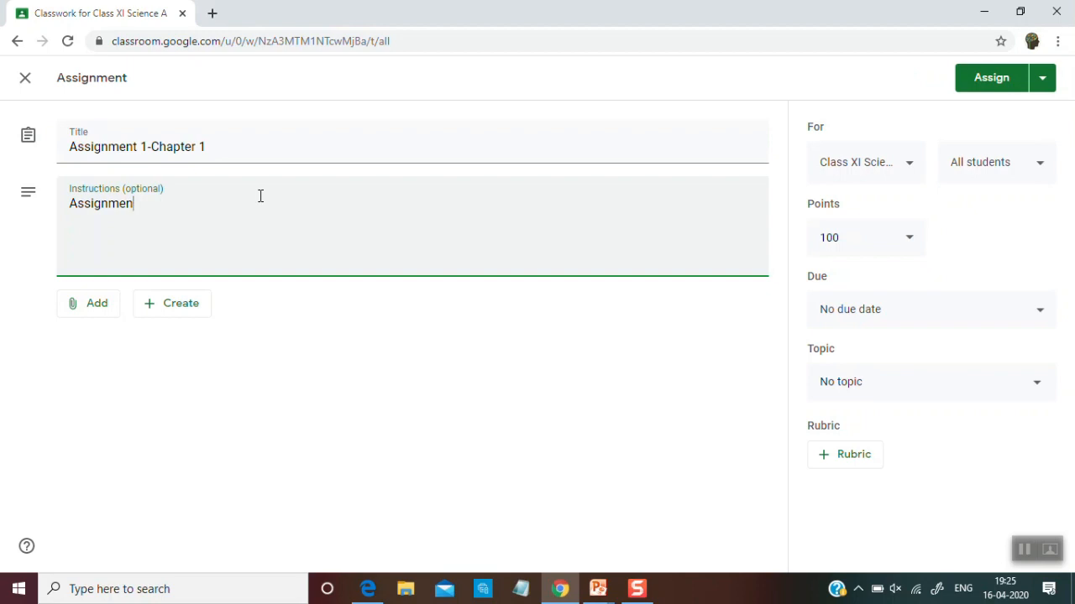
text(t are to be done on )
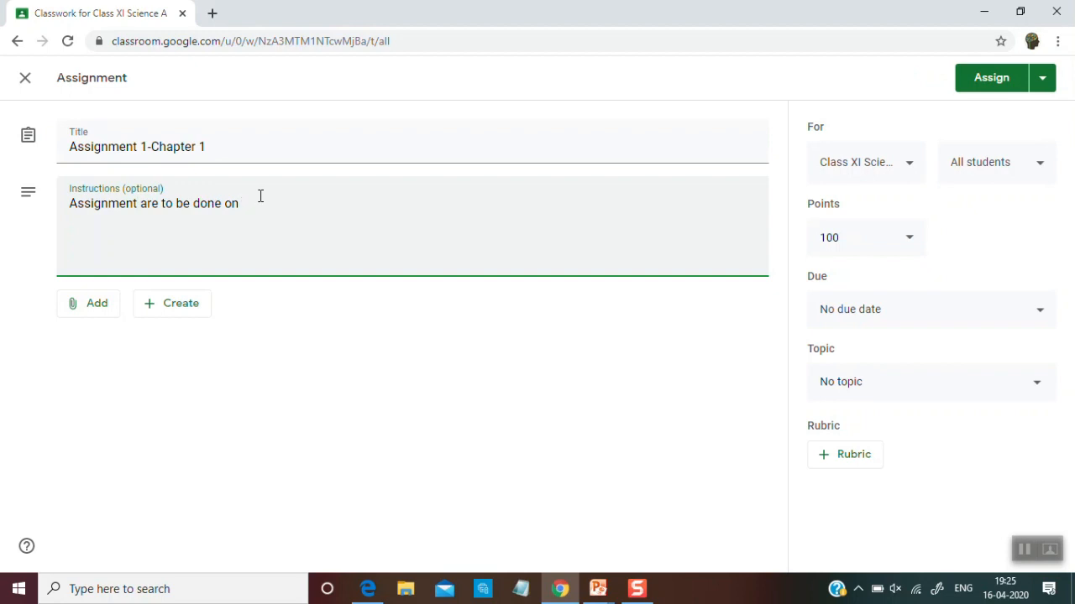
text(Papers)
Upload Assignment1_CSCI12_chap2_STRING.pdf from the device as an attachment to the assignment
click(107, 312)
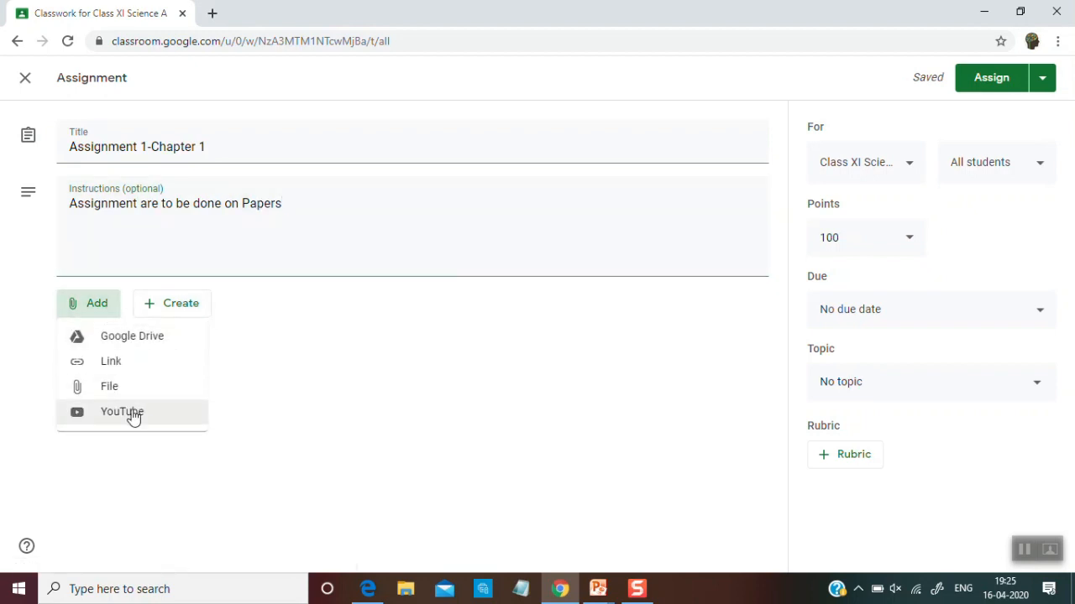
click(1026, 550)
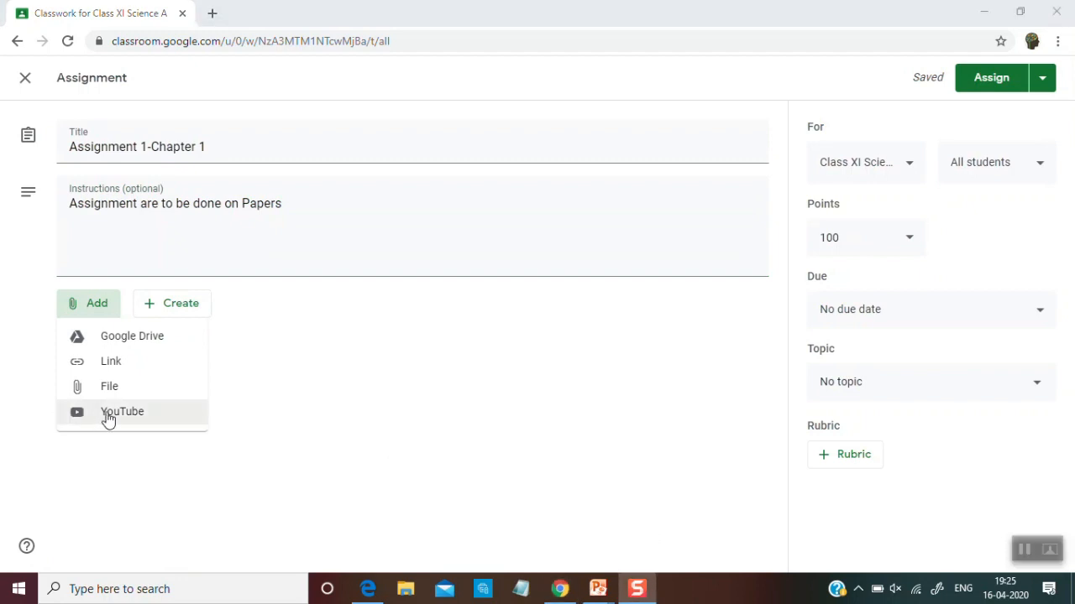
click(110, 386)
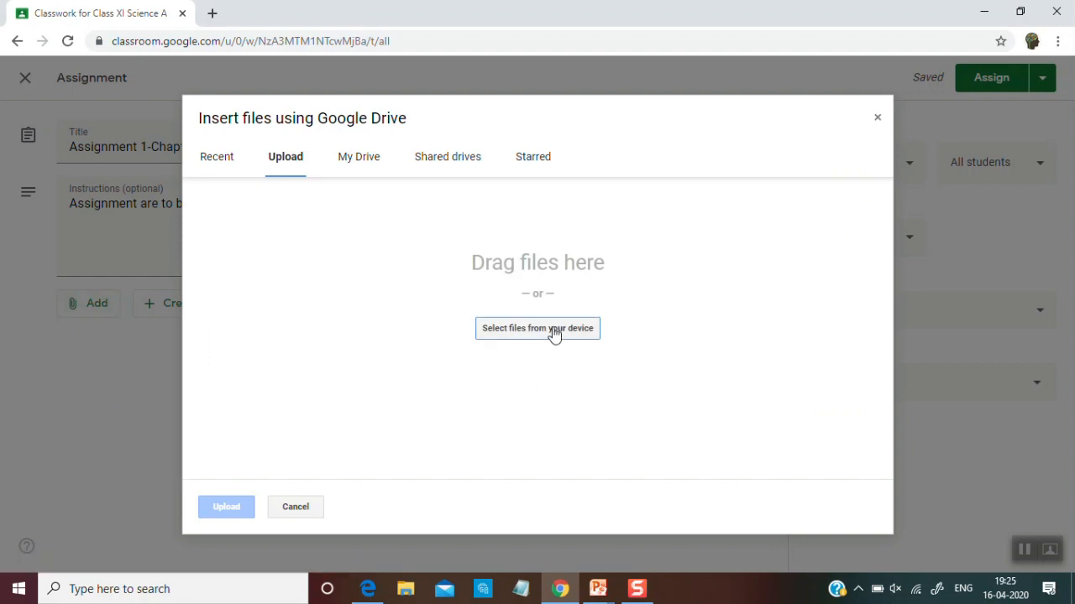
click(554, 331)
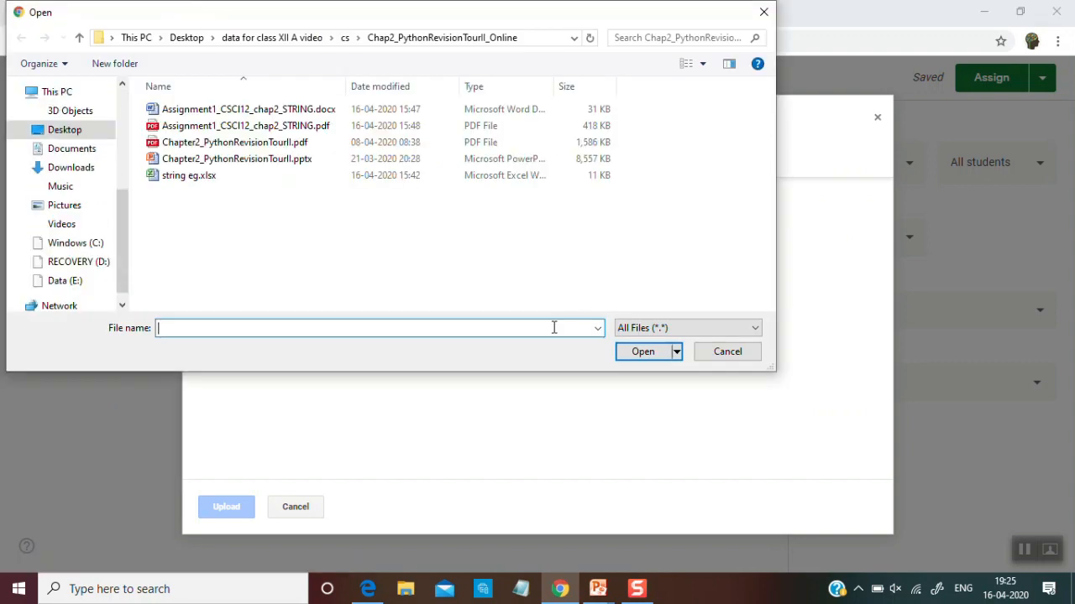
double_click(304, 126)
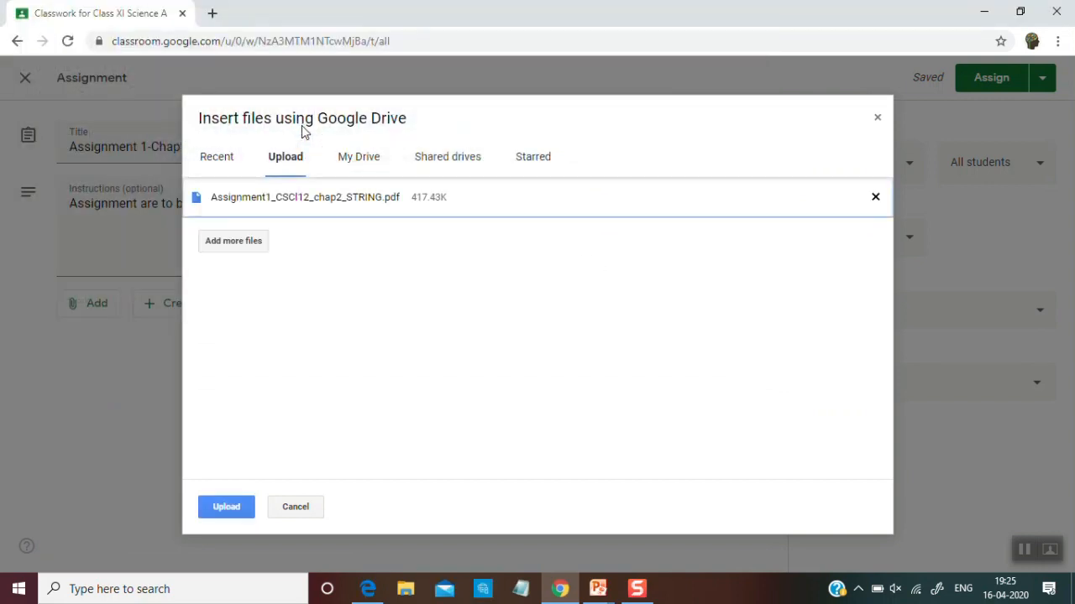
click(221, 509)
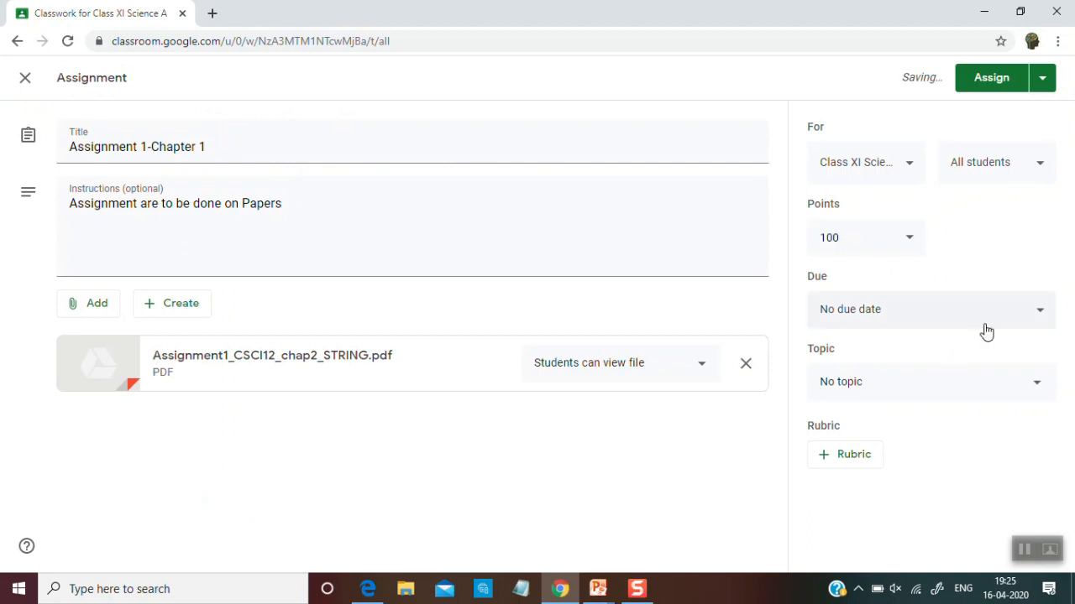
Set the assignment's due date to Monday, April 20, 2020
click(986, 330)
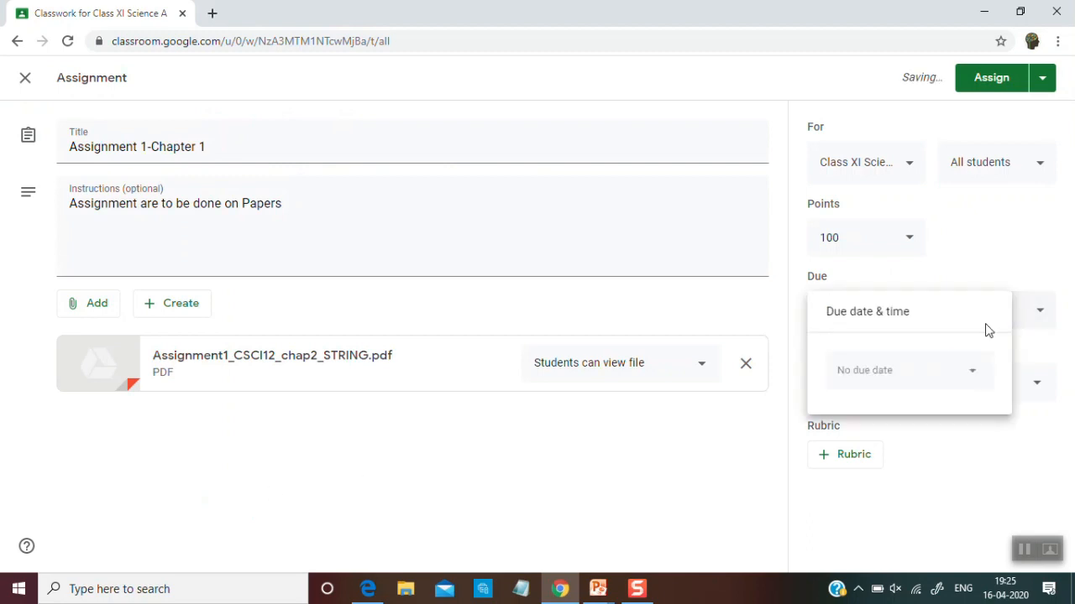
click(976, 372)
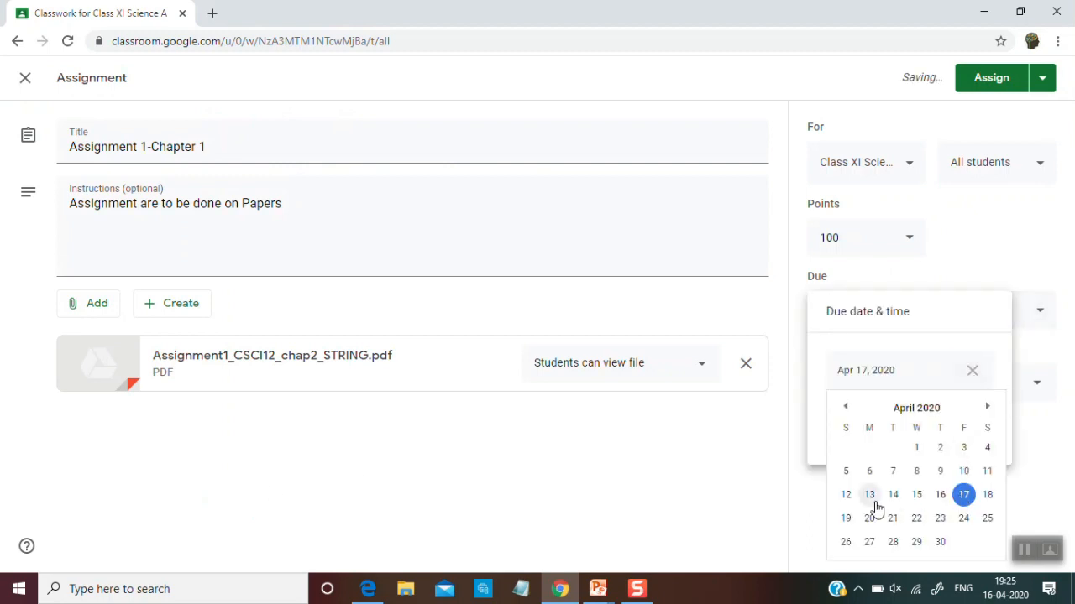
double_click(870, 519)
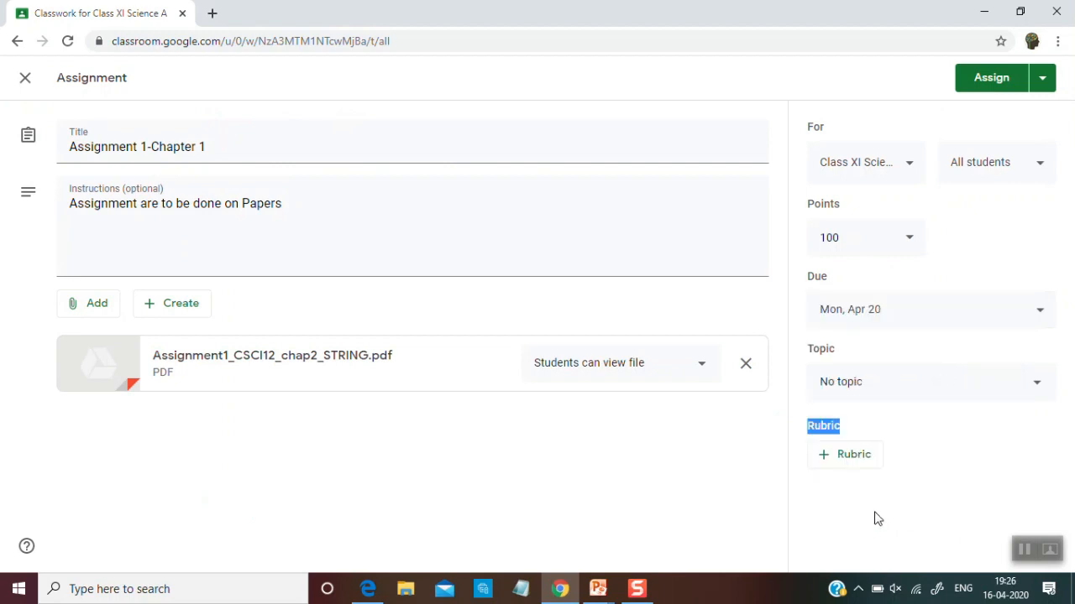
Create a new topic for the assignment by copying its title, "Assignment 1-Chapter 1", as the topic name
click(1031, 404)
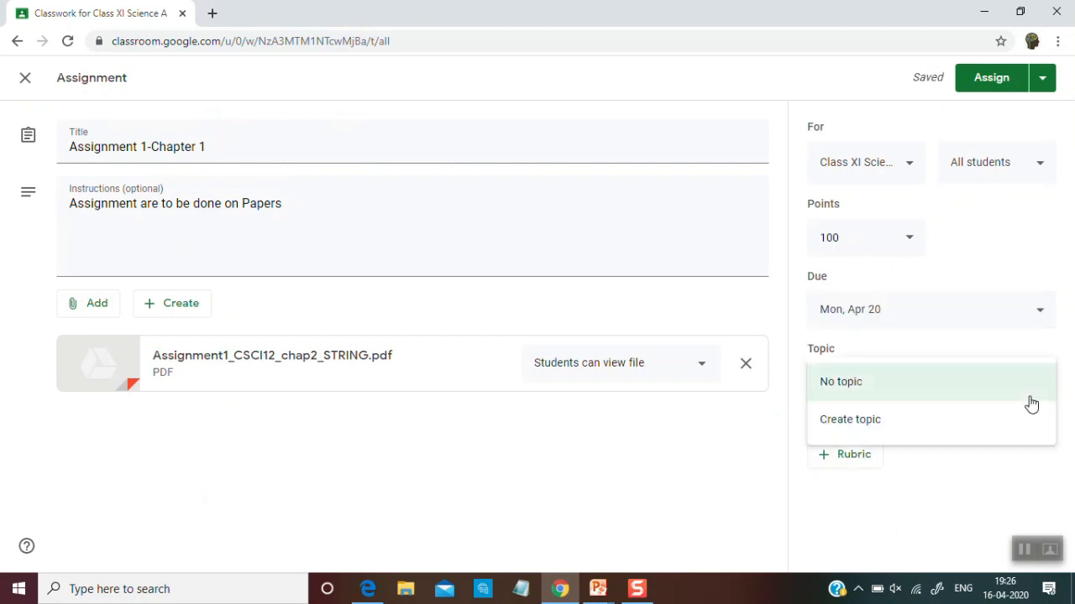
click(971, 426)
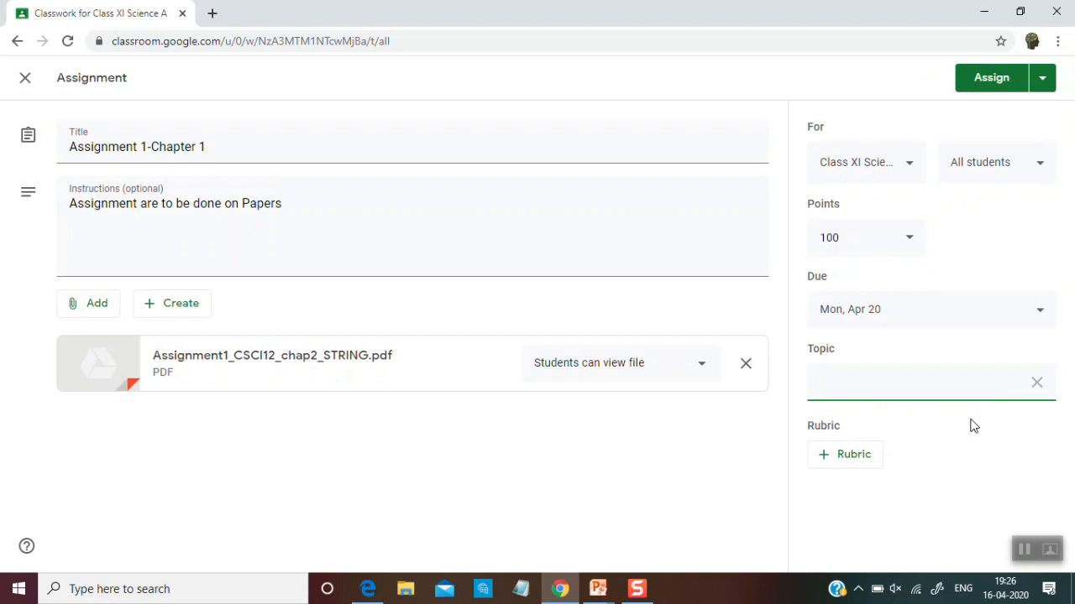
drag(228, 148, 59, 145)
key(ctrl+c)
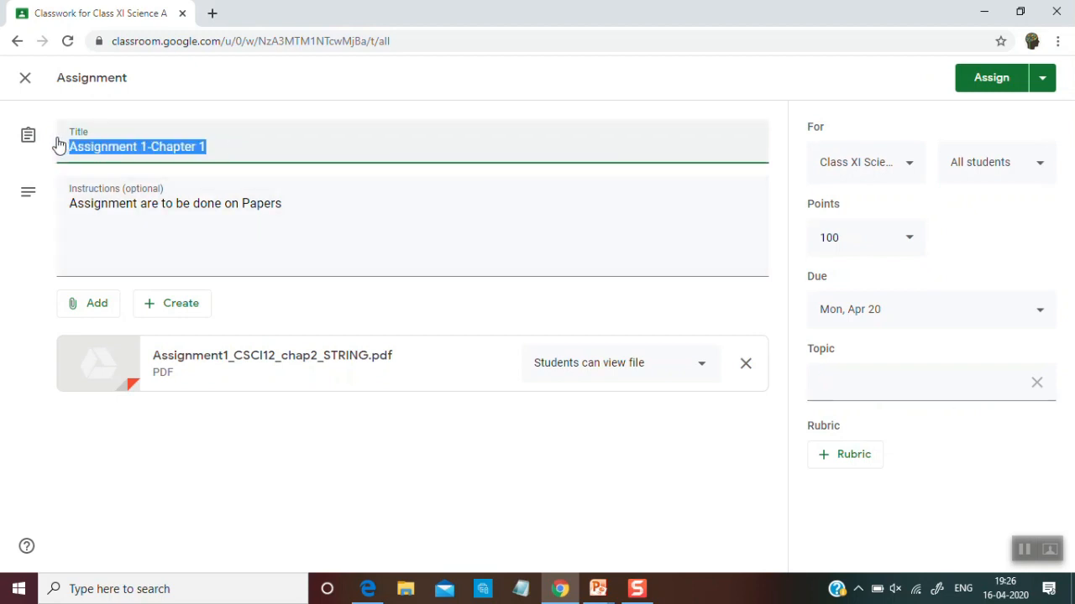
click(852, 392)
key(ctrl+v)
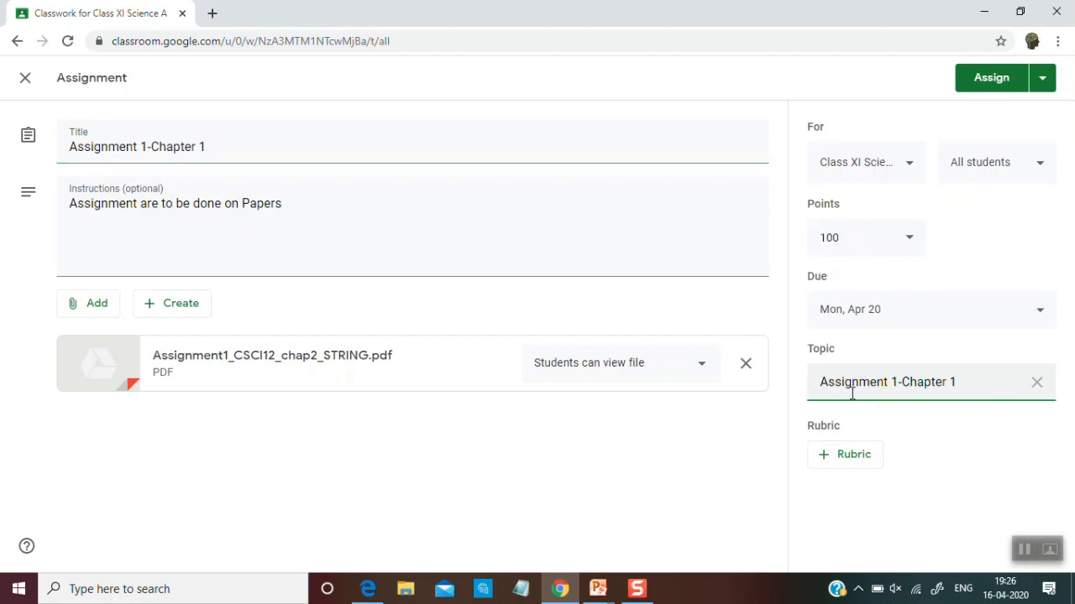
Assign Assignment 1-Chapter 1 to the class and copy the class code from the Class XI Science stream
click(1008, 90)
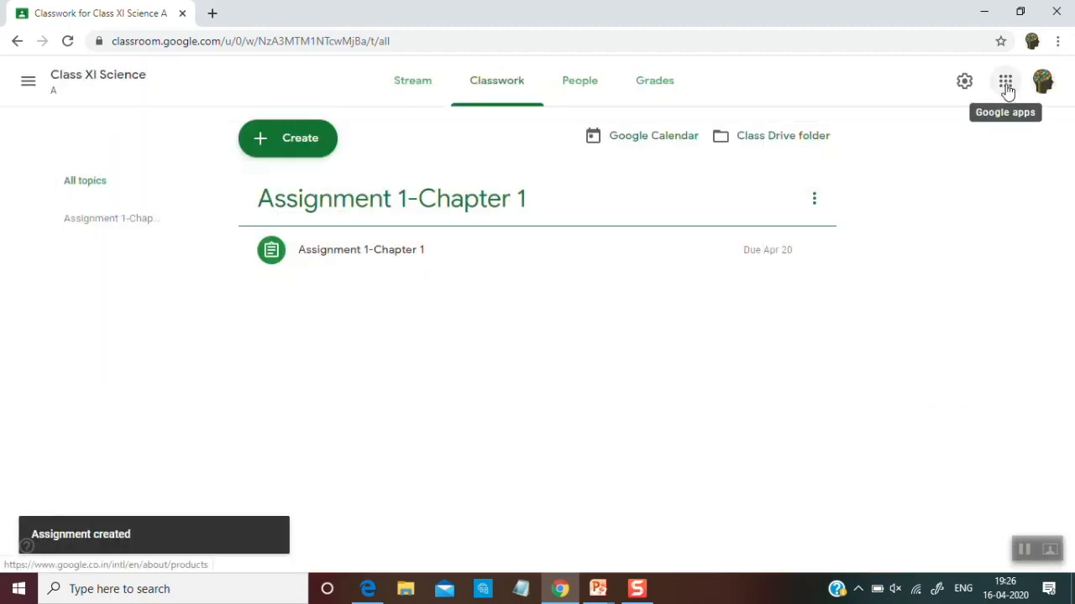
click(130, 82)
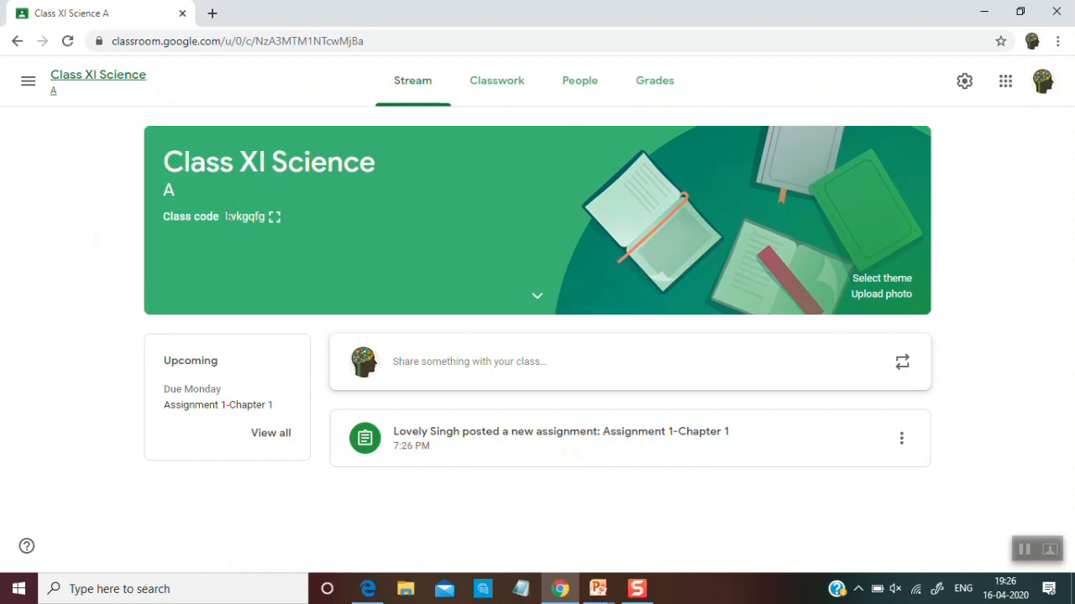
drag(224, 216, 267, 221)
key(ctrl+c)
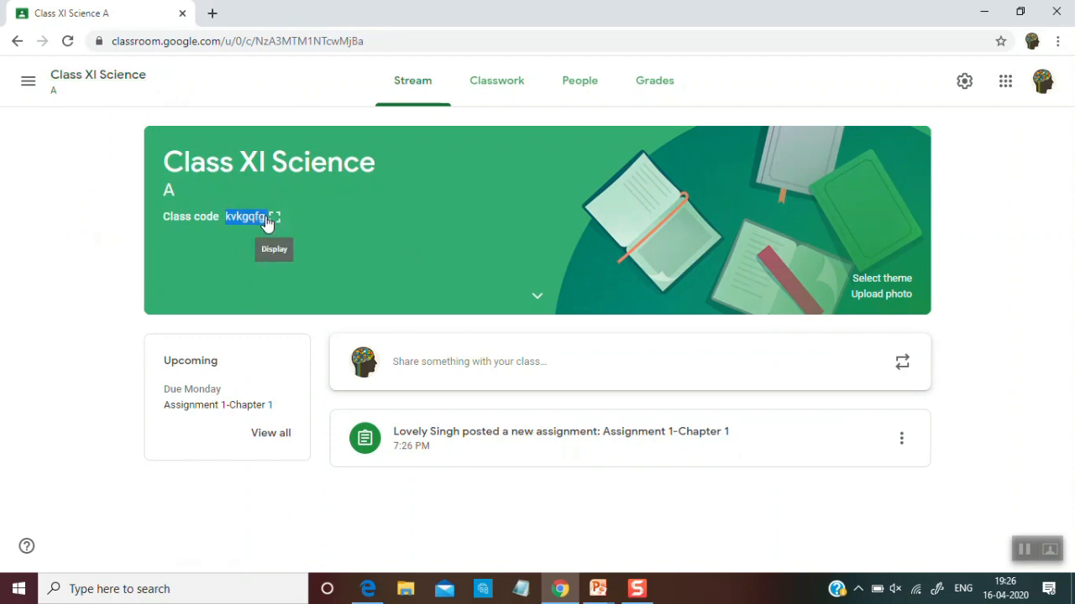
Switch to the student account in Microsoft Edge and join Class XI Science using the copied class code
click(370, 592)
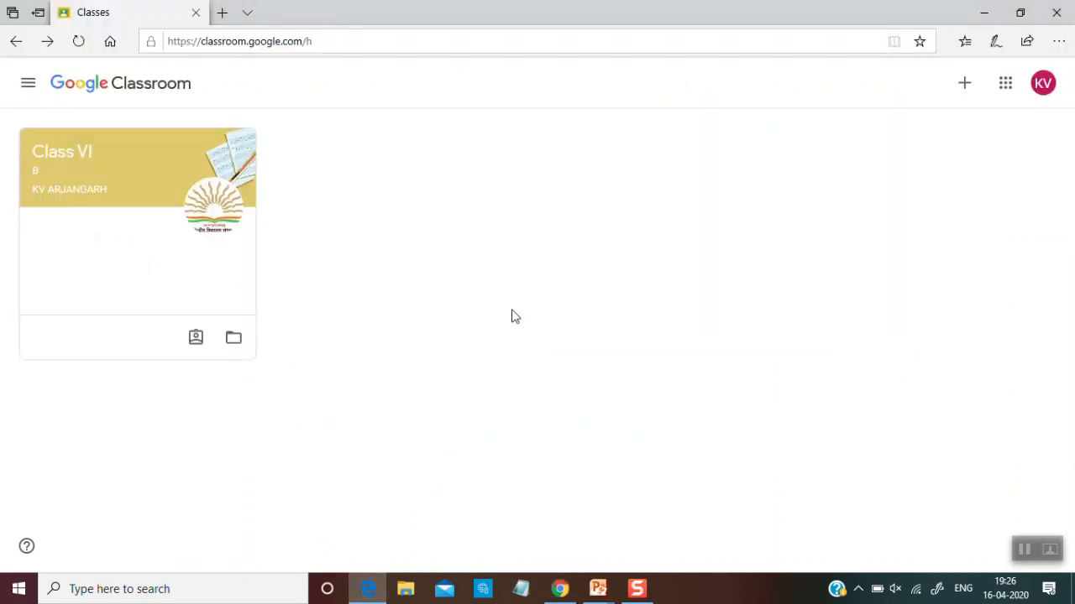
click(964, 93)
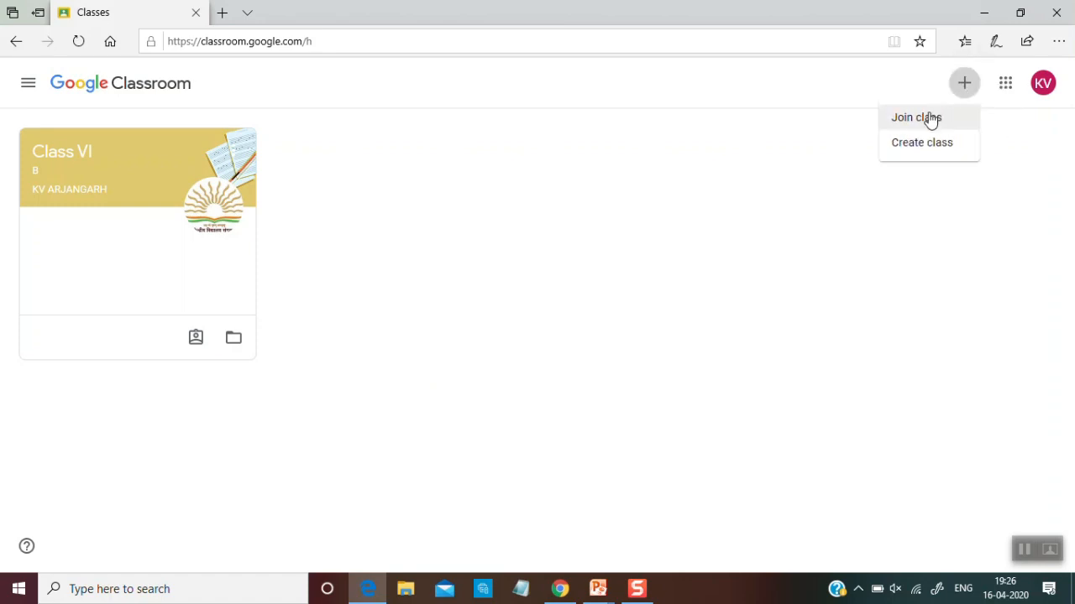
click(929, 118)
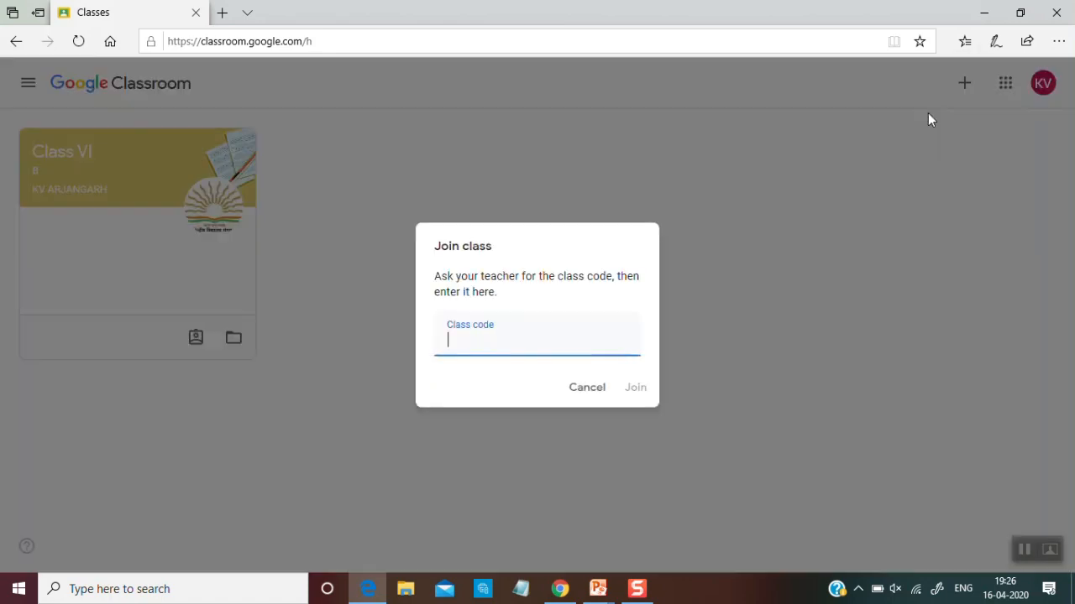
key(ctrl+v)
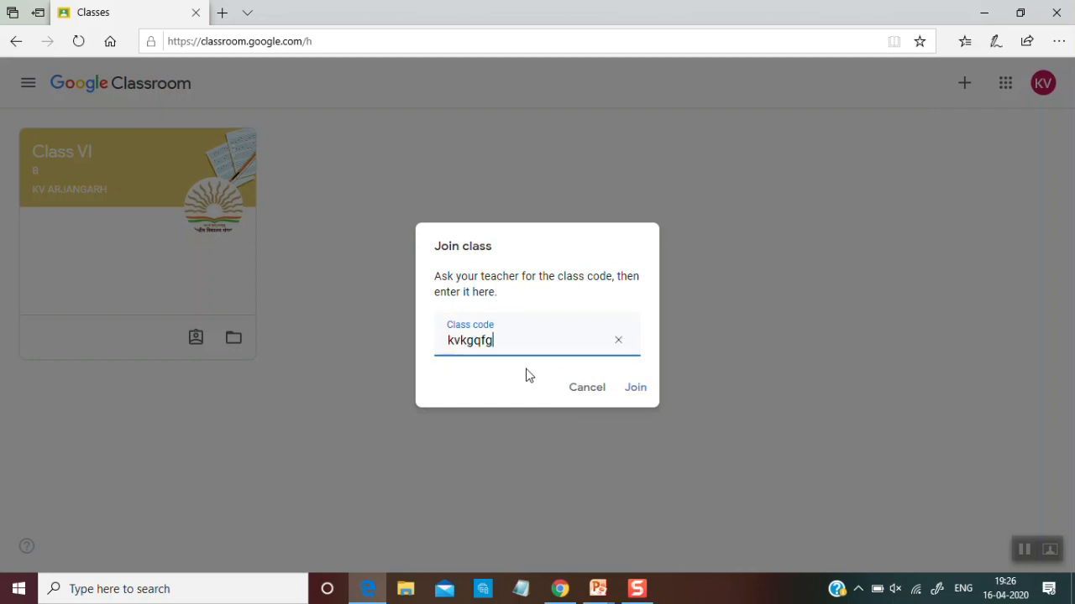
click(636, 388)
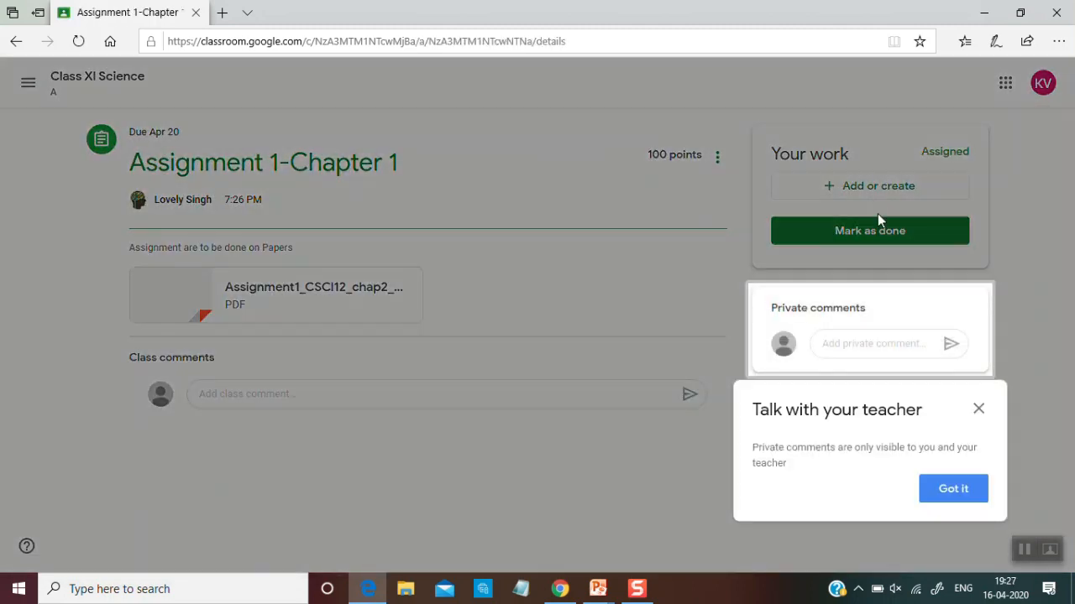
Attach the first JPG image in the device's Job folder as the student's work for Assignment 1-Chapter 1 and turn it in
click(978, 409)
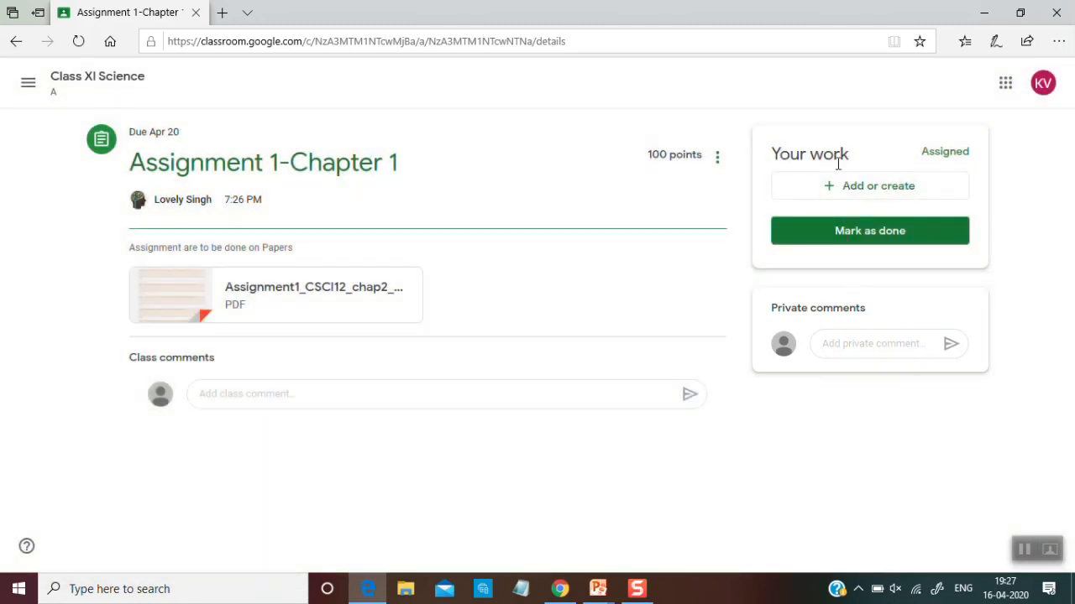
click(869, 196)
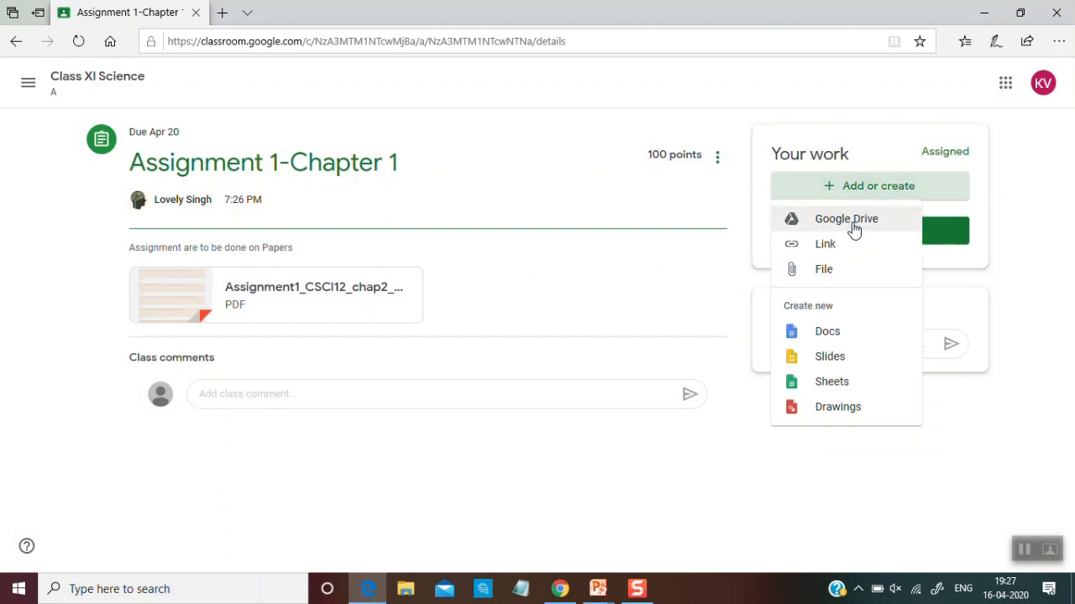
click(822, 273)
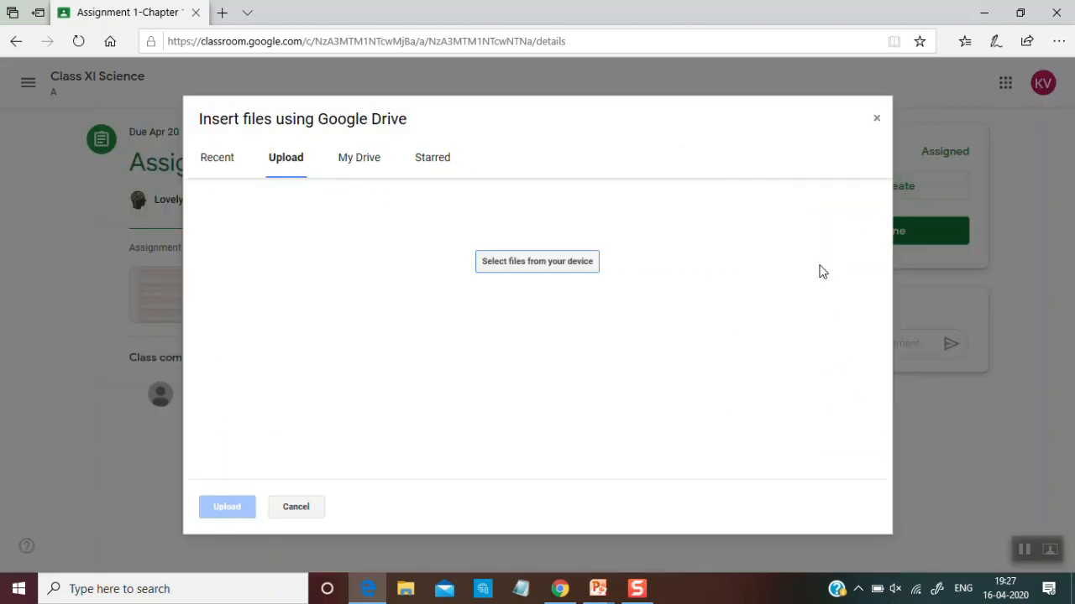
click(572, 269)
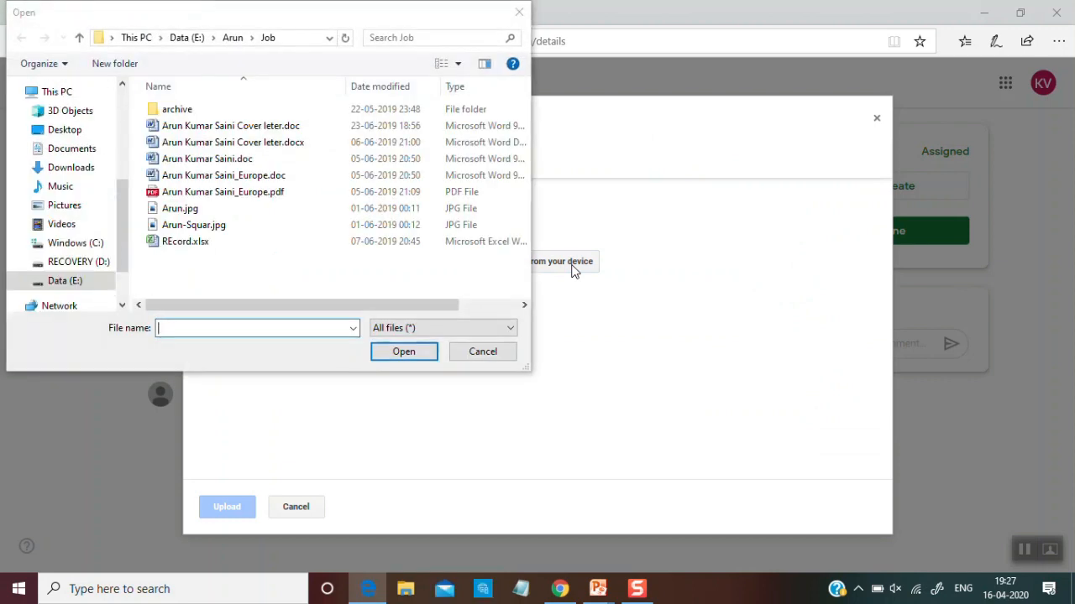
double_click(212, 210)
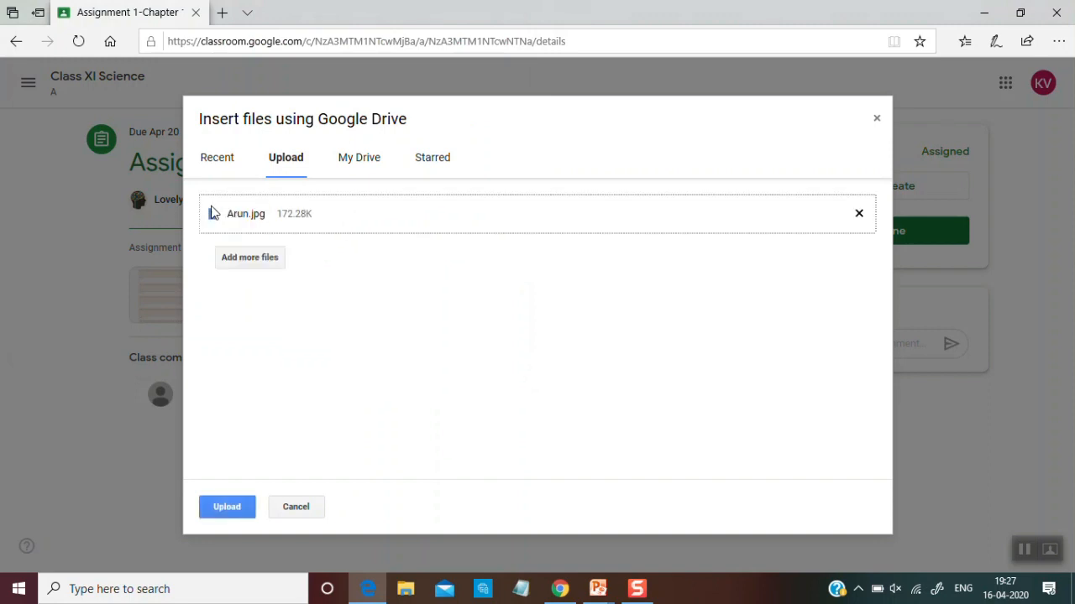
click(237, 511)
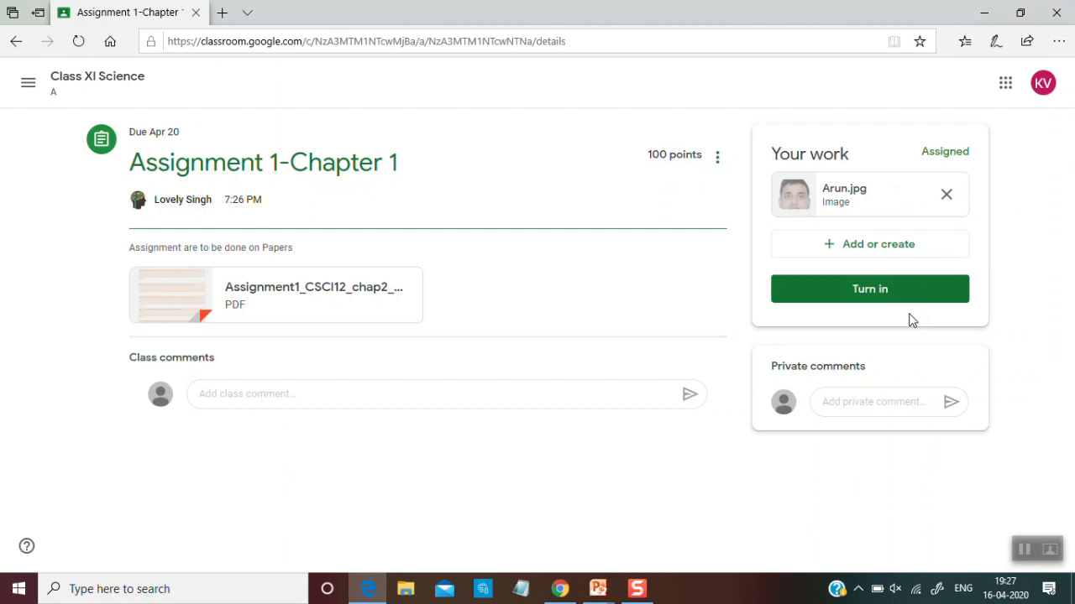
click(898, 291)
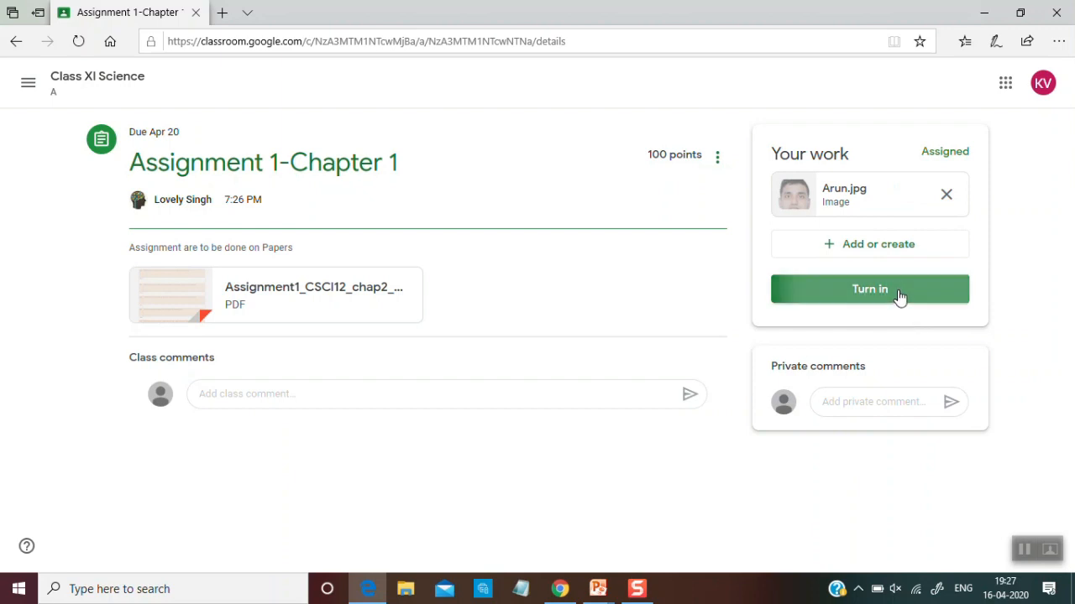
click(680, 380)
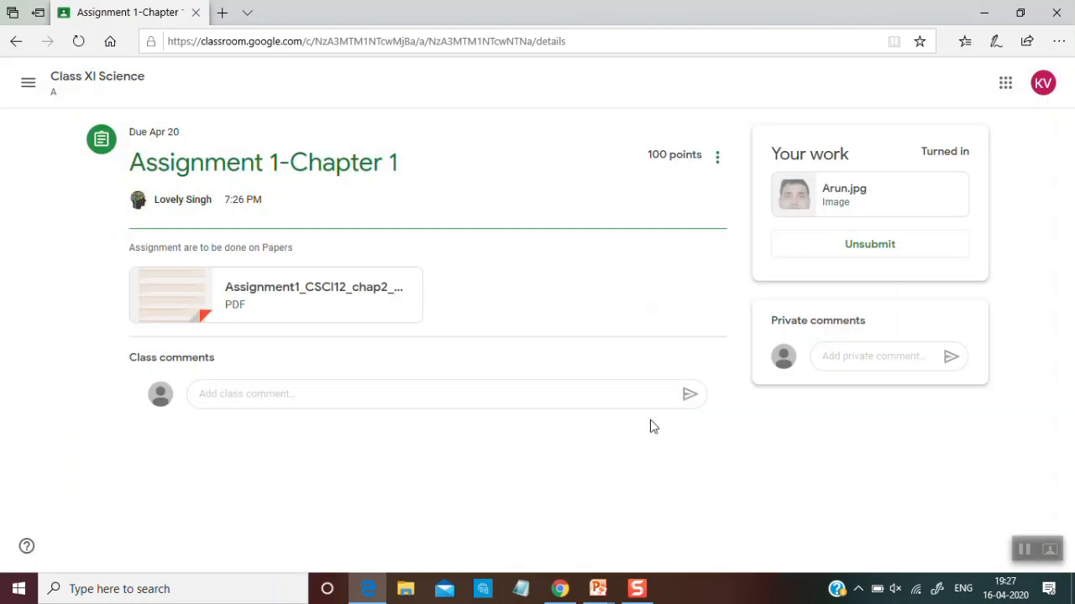
Switch back to the teacher account in Chrome and open the student work submitted for Assignment 1-Chapter 1
click(561, 592)
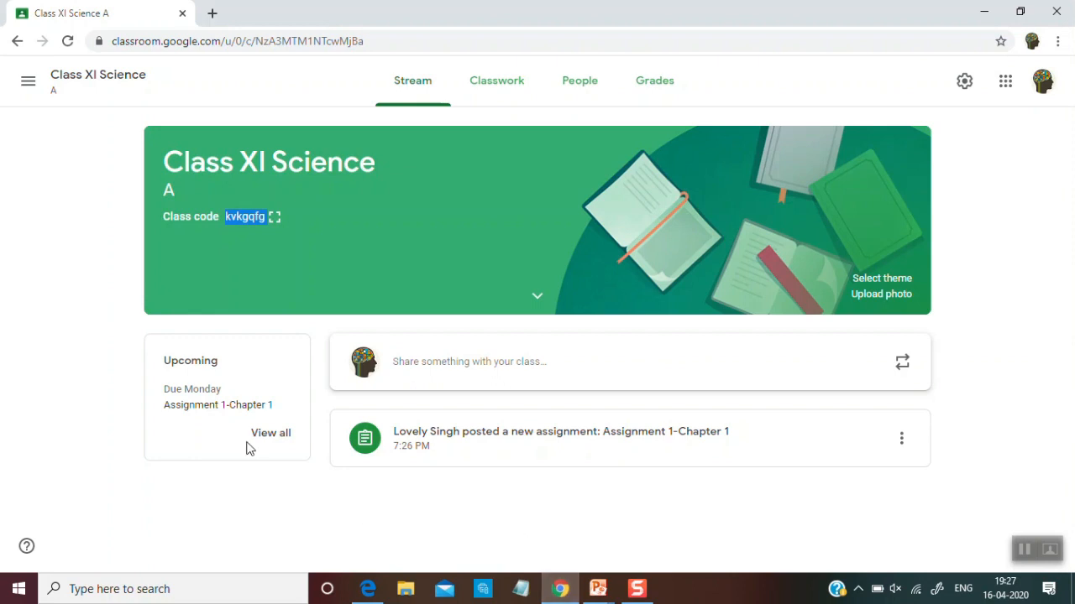
click(280, 443)
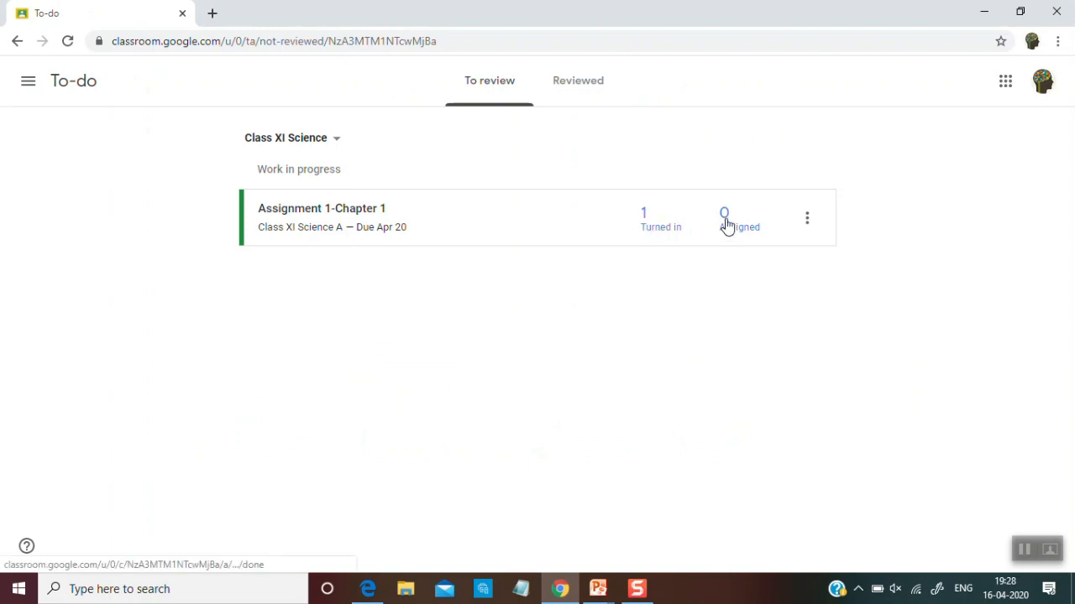
click(359, 216)
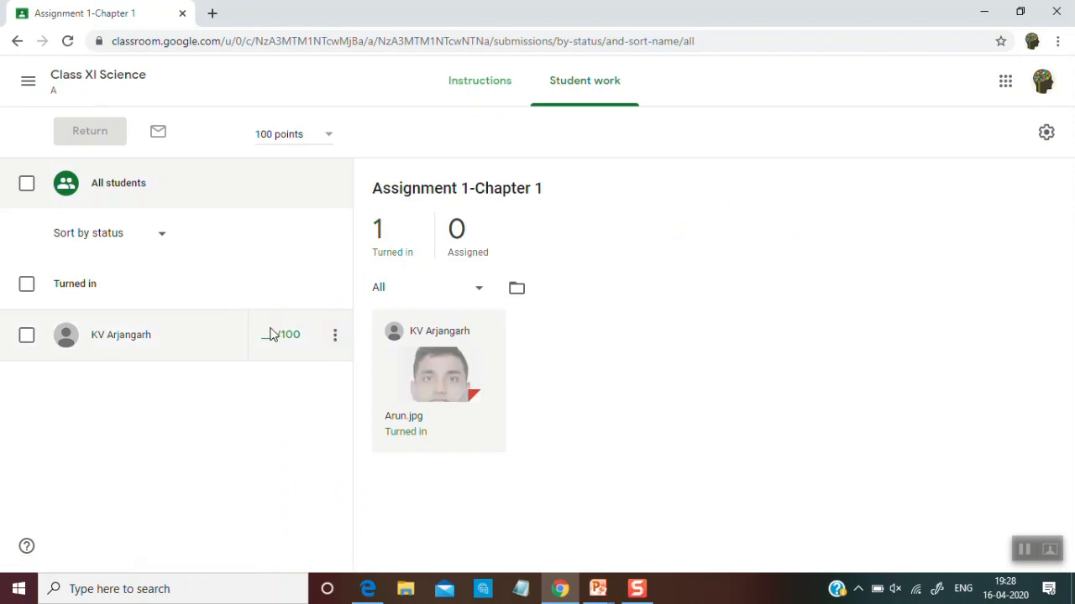
Grade the student's turned-in work 45 out of 100
click(333, 337)
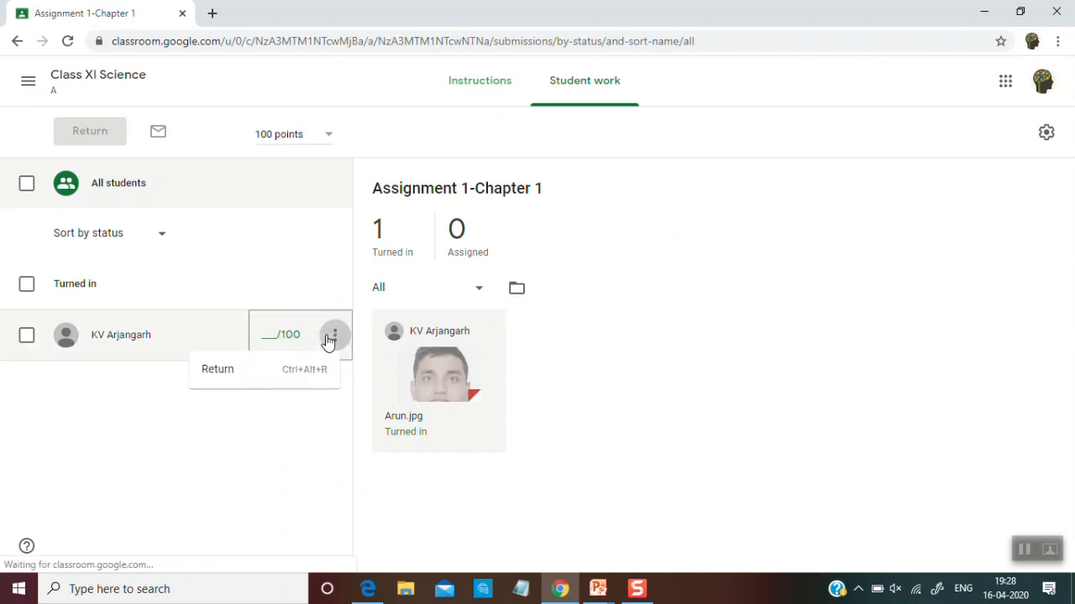
click(268, 337)
click(269, 336)
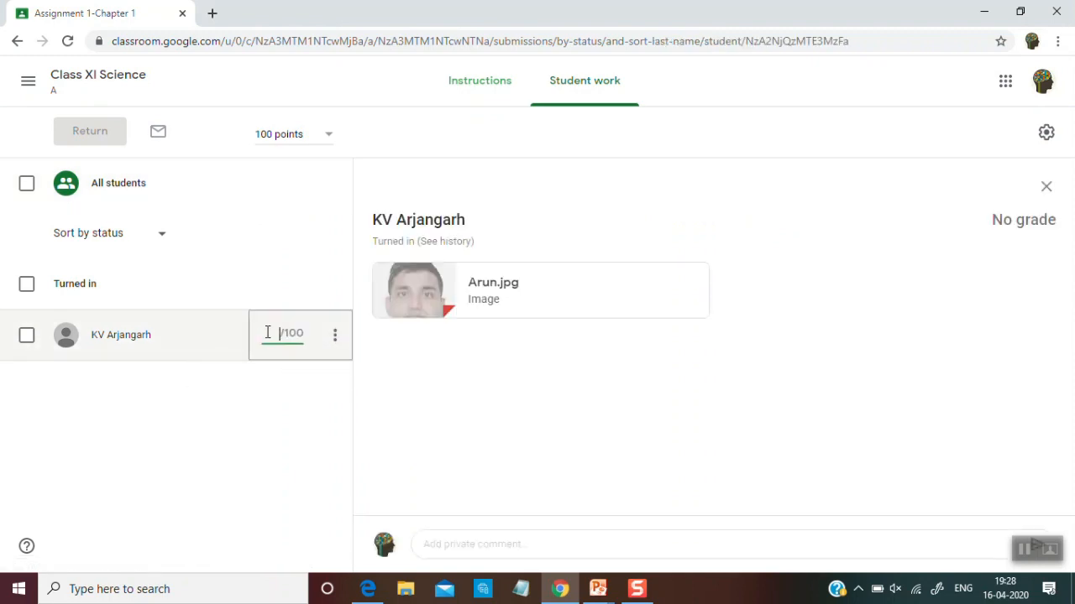
text(45)
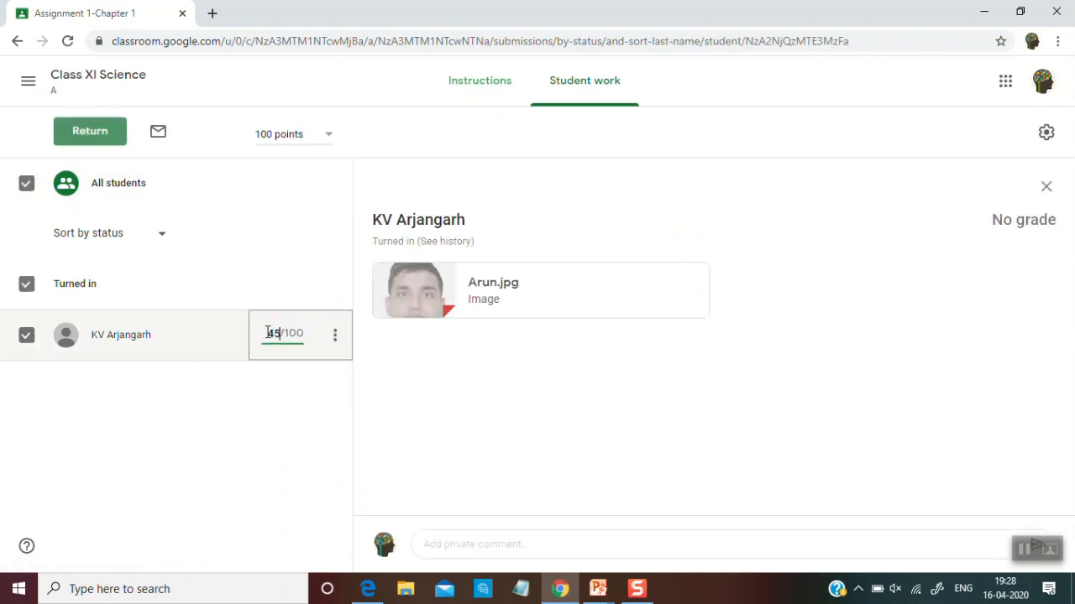
click(312, 378)
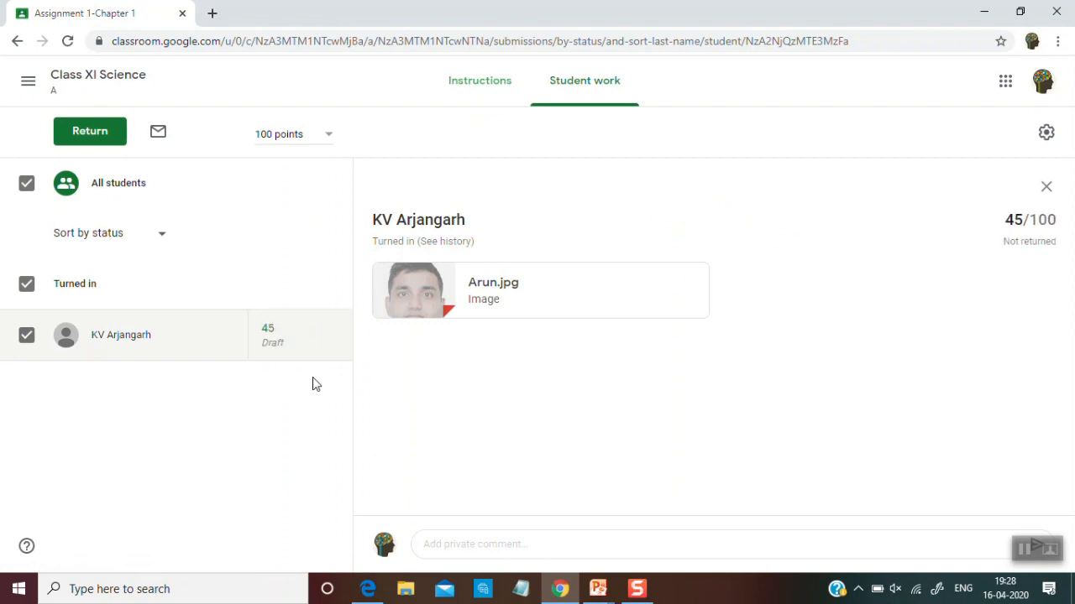
Start a new material post in the Class XI Science classwork and title it "Learning Material"
click(74, 81)
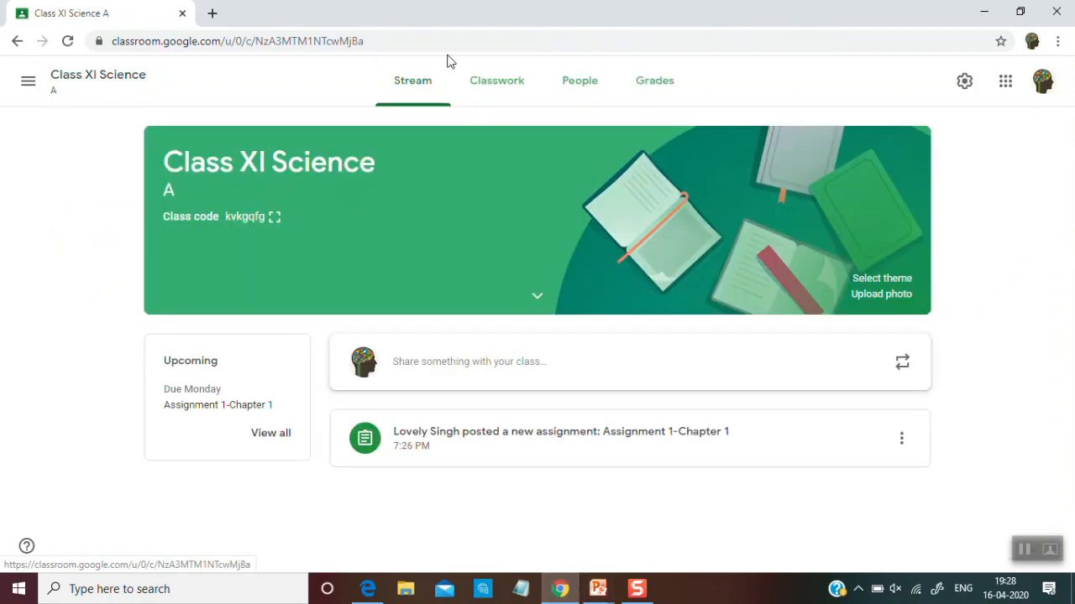
click(508, 84)
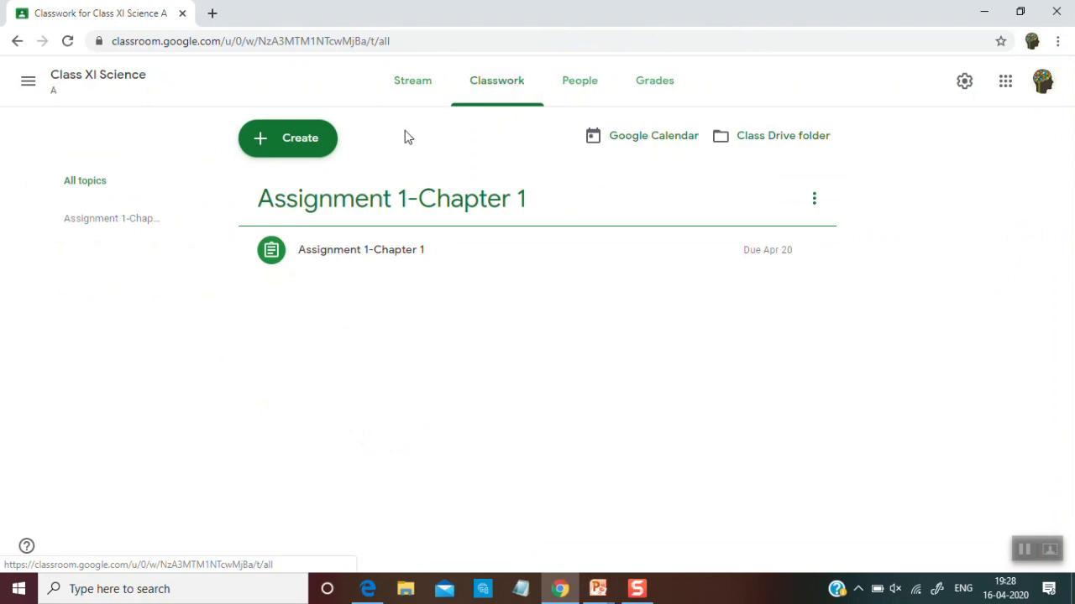
click(310, 139)
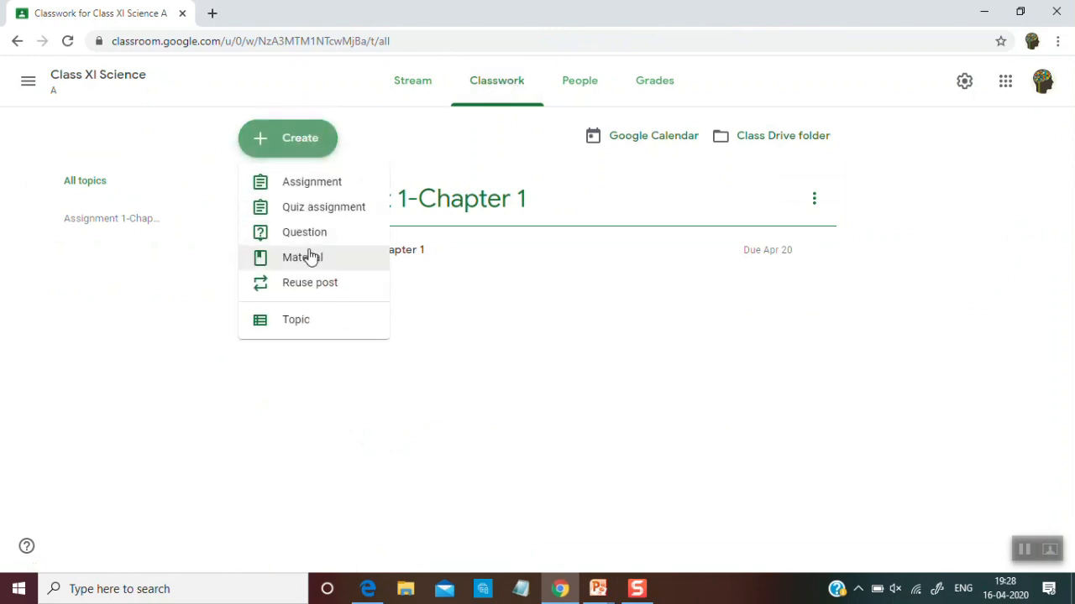
click(311, 261)
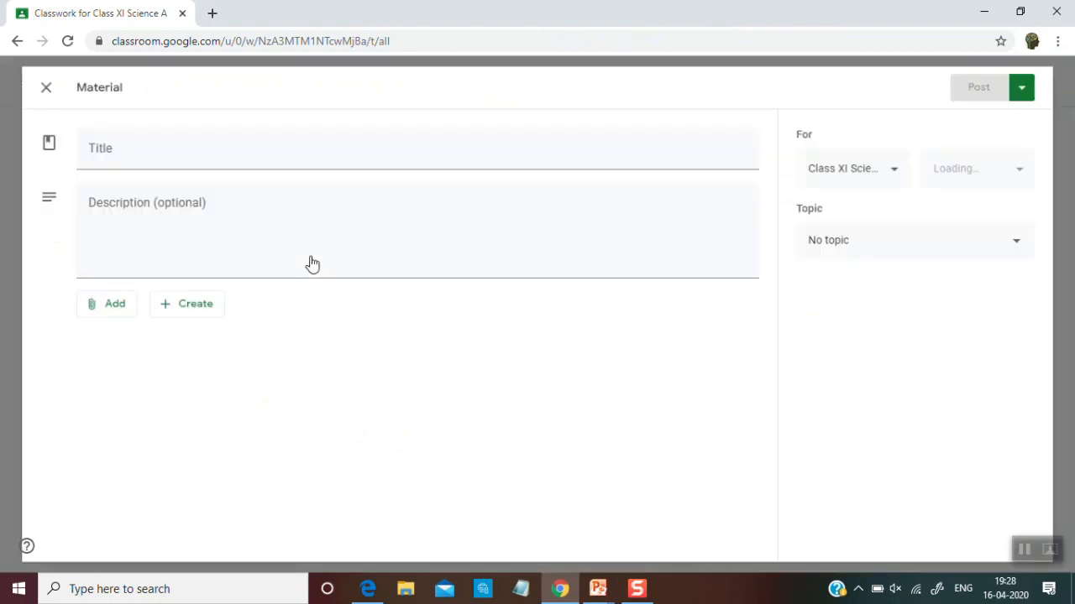
click(1025, 550)
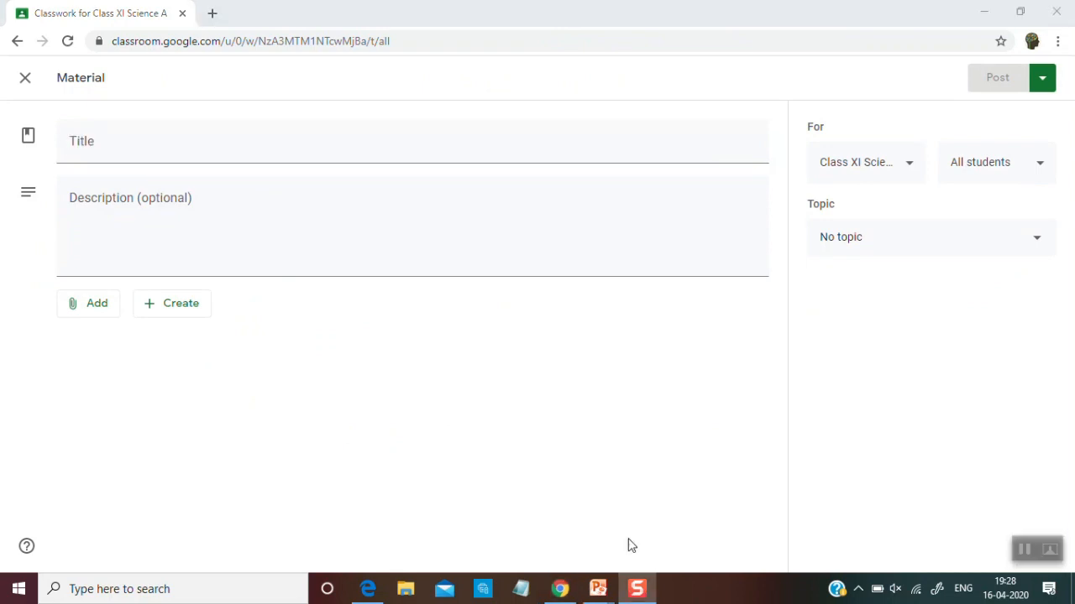
click(130, 136)
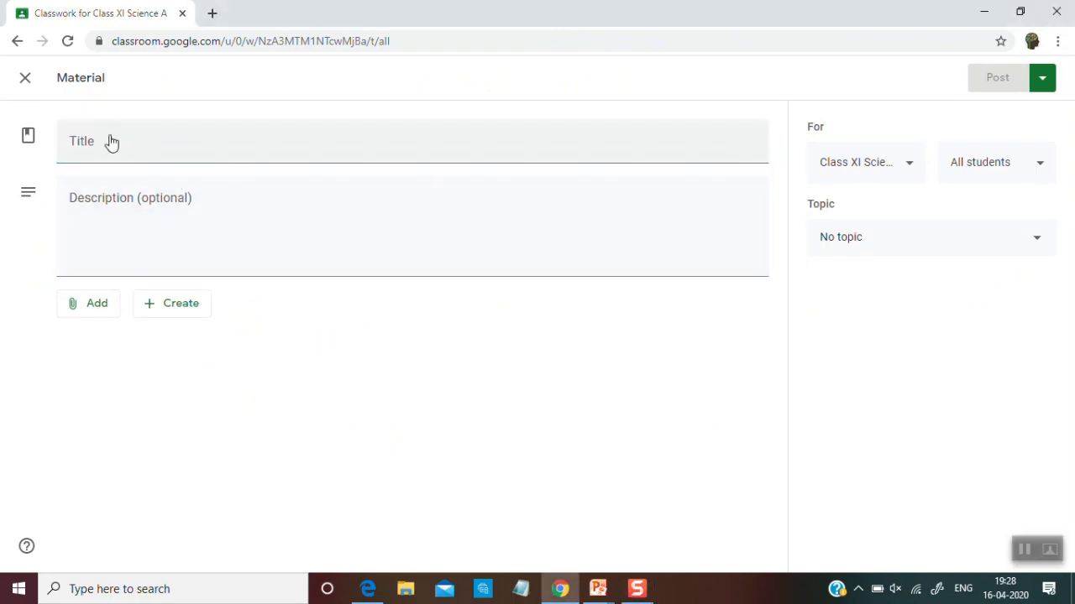
click(110, 141)
text(Learning Material)
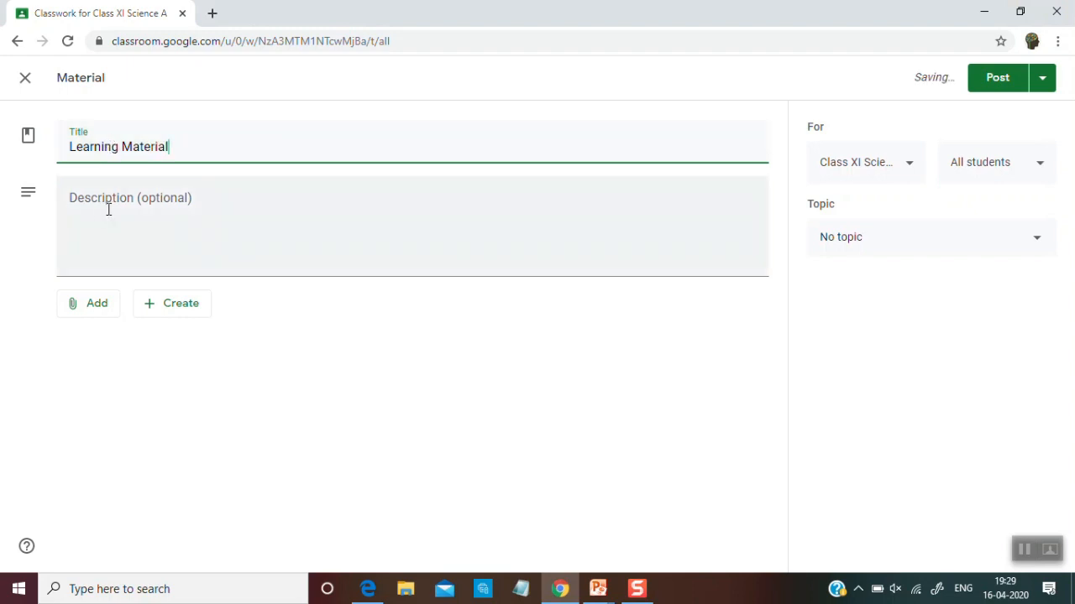
Enter "Chapter 1" as the material's description and extend its title to "Learning Material-Chapter 1"
click(109, 210)
text(Chapter)
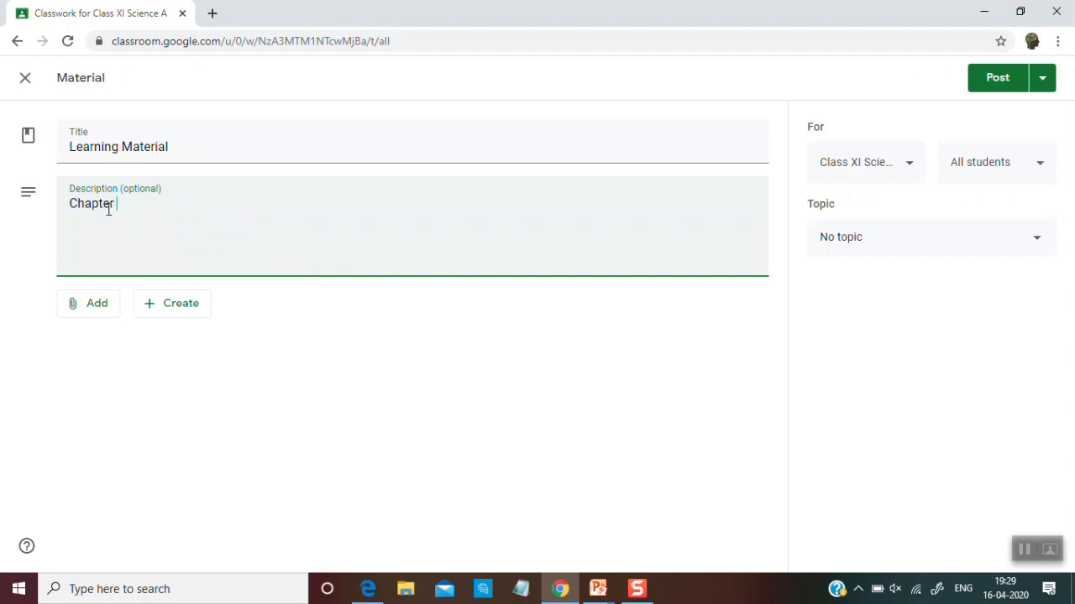
text( 1)
drag(126, 206, 76, 207)
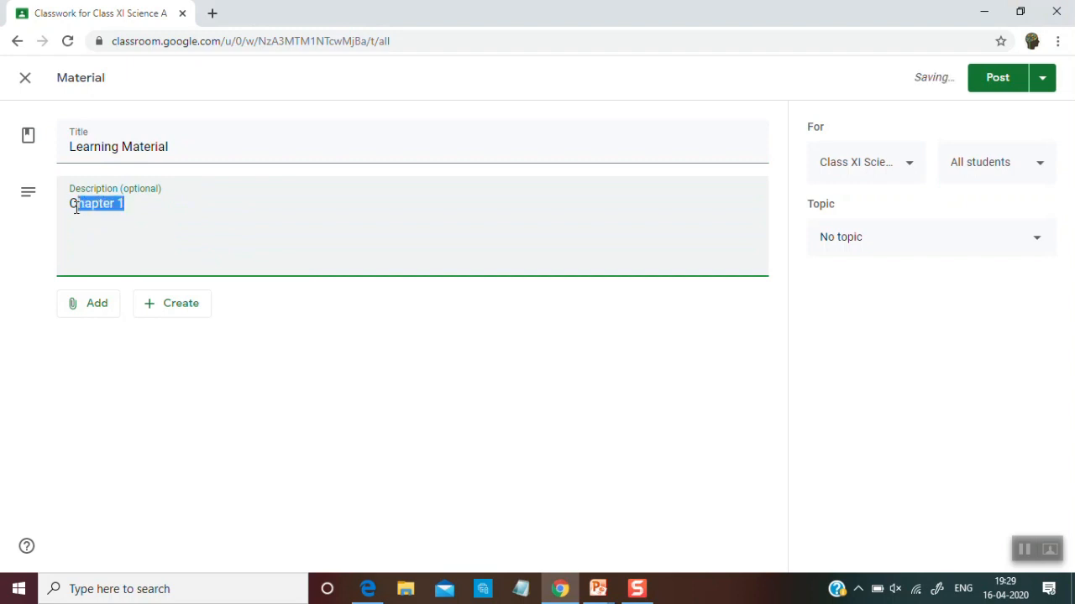
click(202, 157)
text(-)
text(Chapter 1)
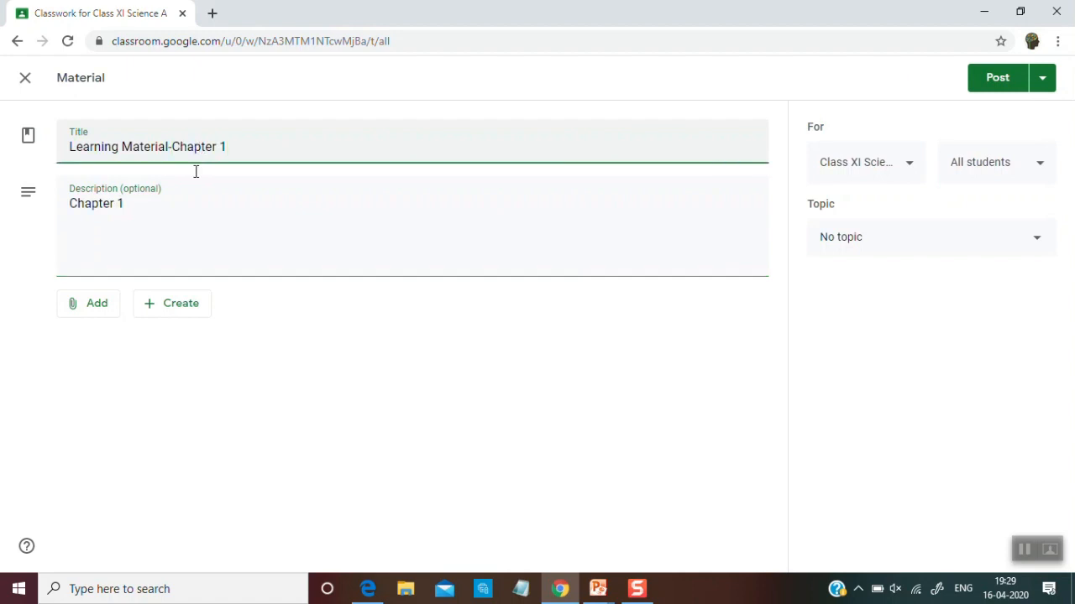
Start attaching a YouTube video to the material, and open the channel's own uploaded videos on YouTube in a new browser tab
click(96, 313)
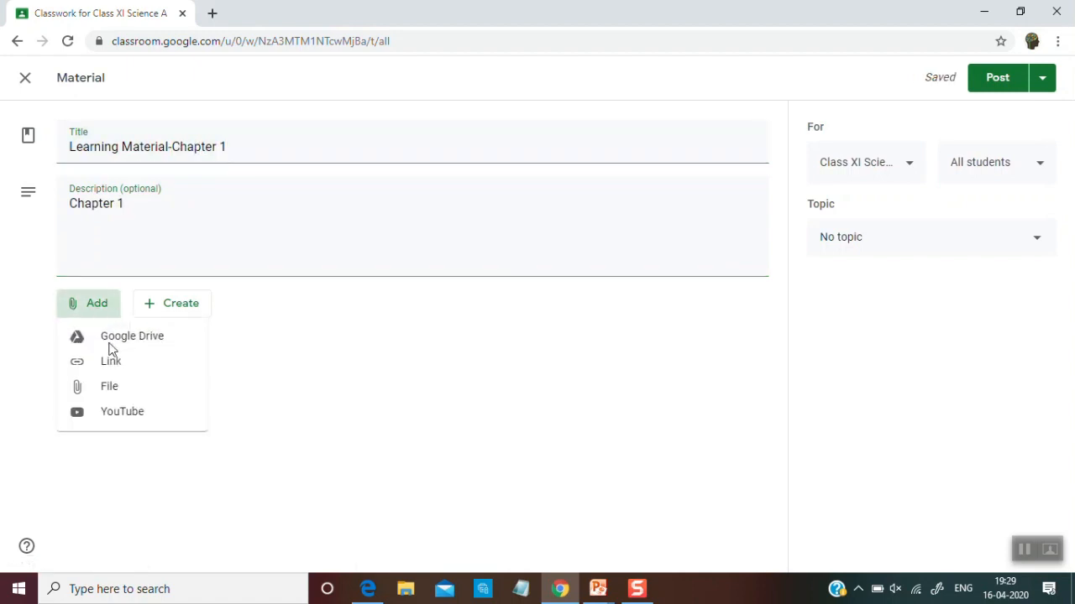
click(122, 410)
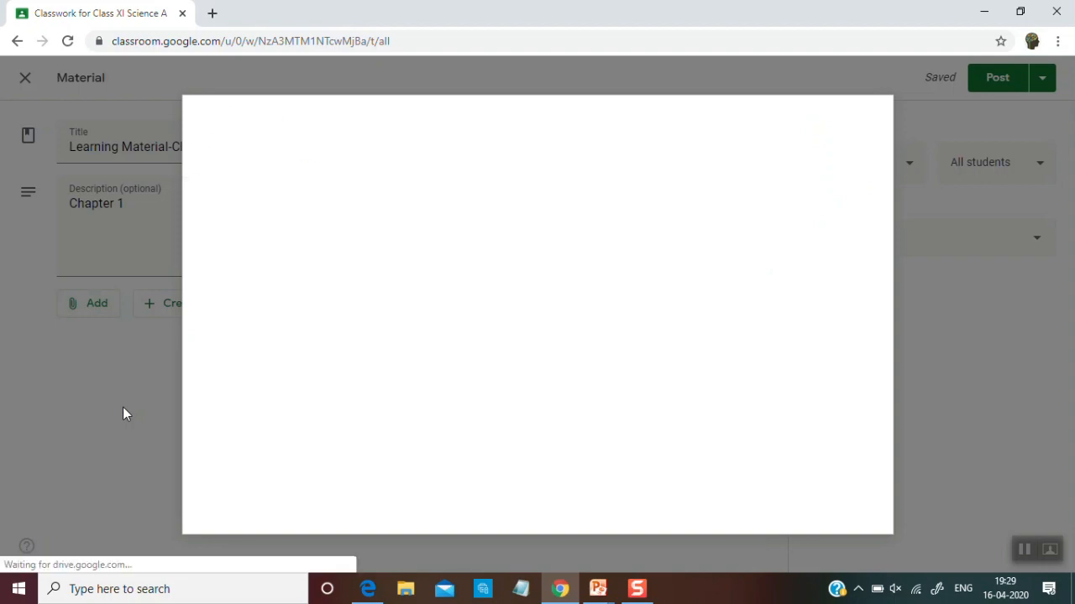
click(212, 12)
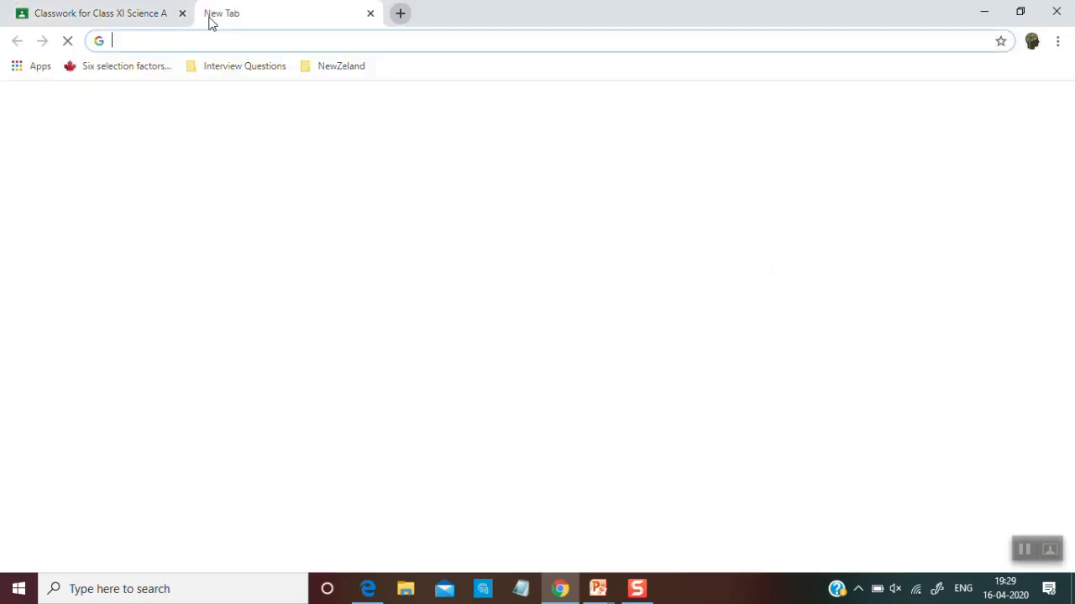
text(youtube.com/?gl=IN&tab=r11)
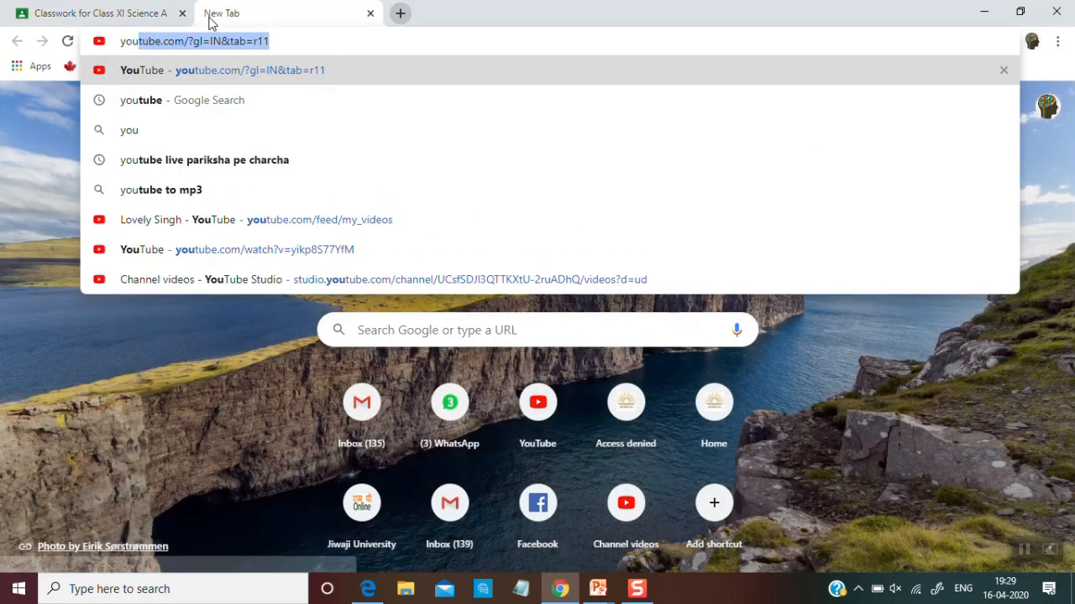
click(227, 77)
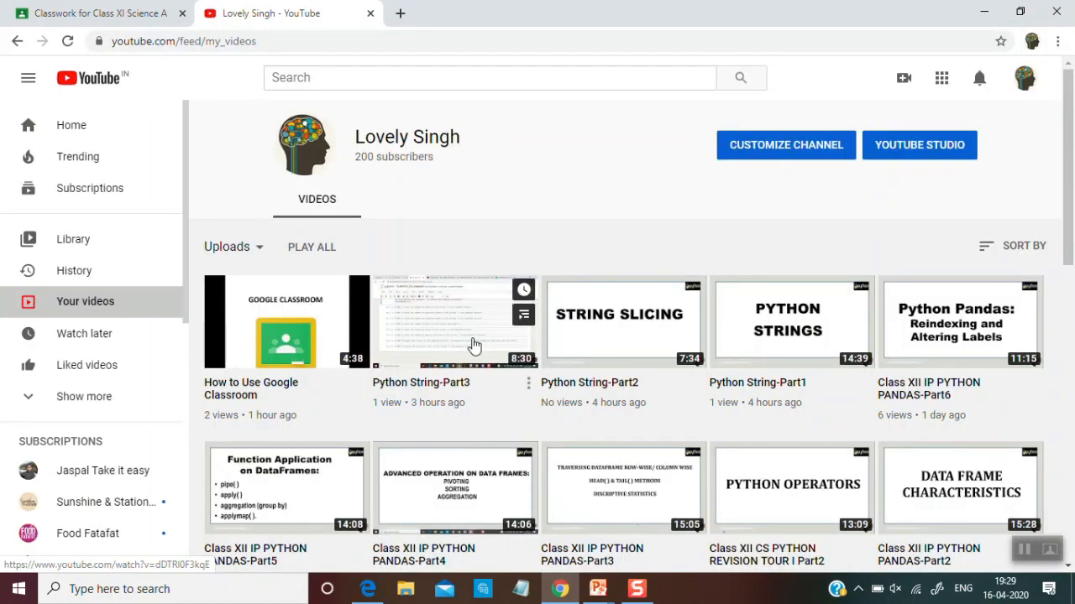
Open the uploaded video Python String-Part3, pause its playback and copy its share link
click(473, 344)
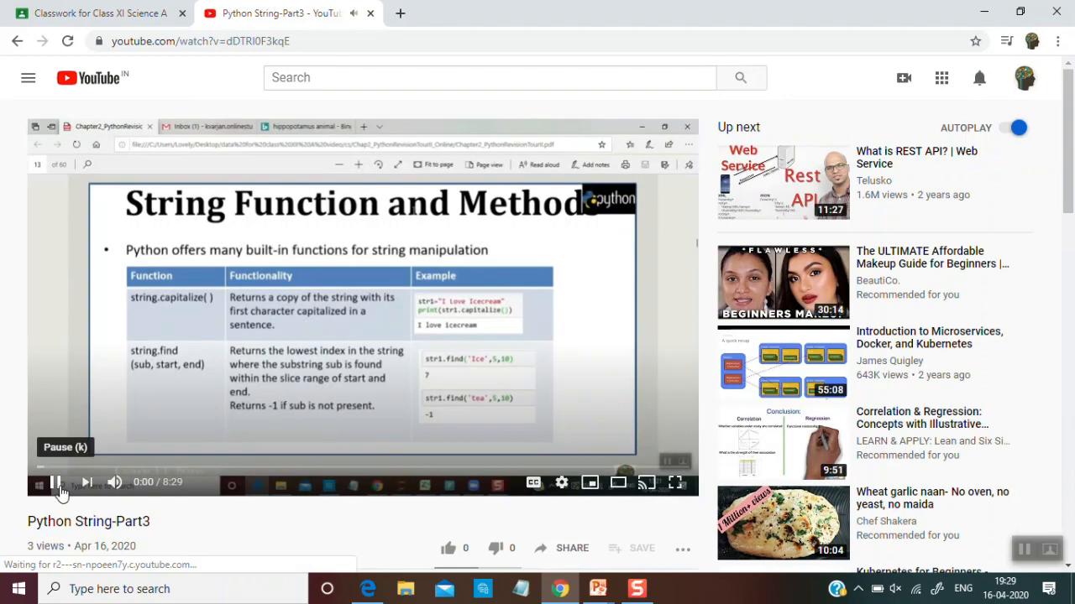
click(57, 486)
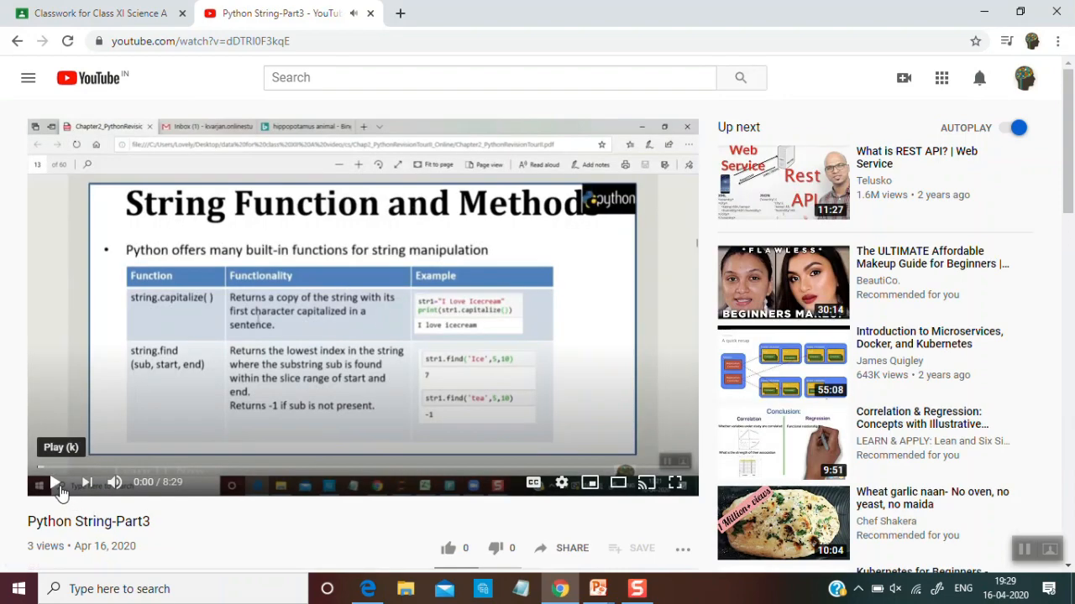
click(571, 550)
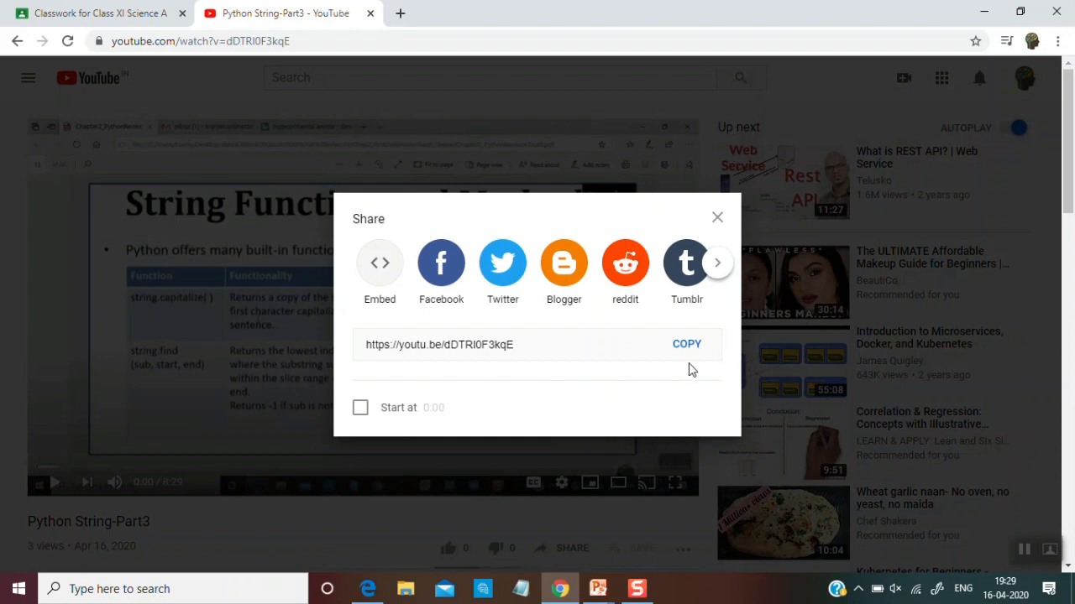
click(687, 345)
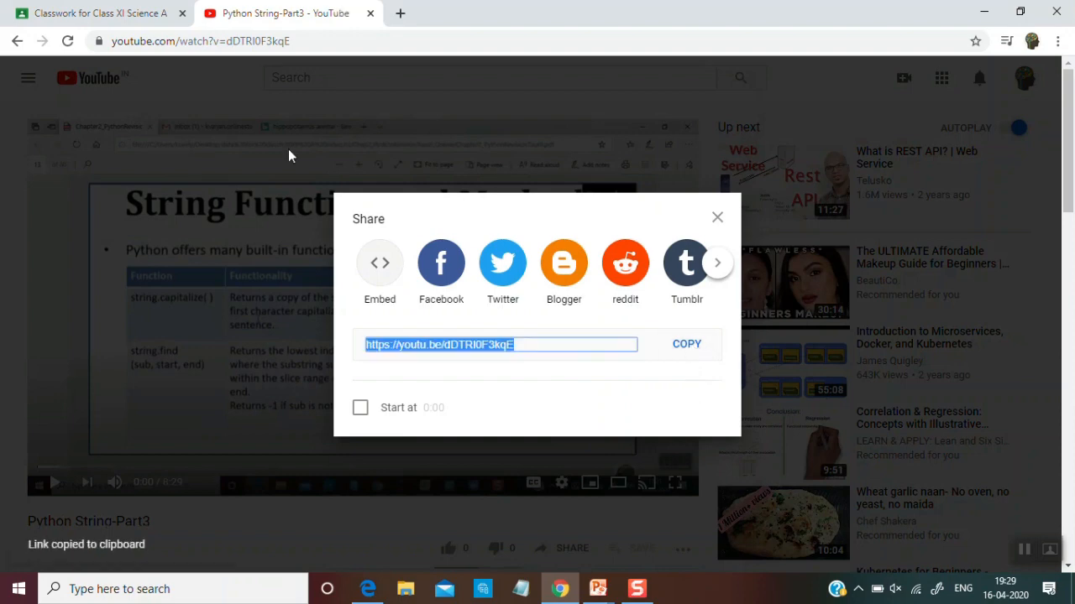
Back in the Classroom material, find the video by its copied link and attach Python String-Part3
click(151, 22)
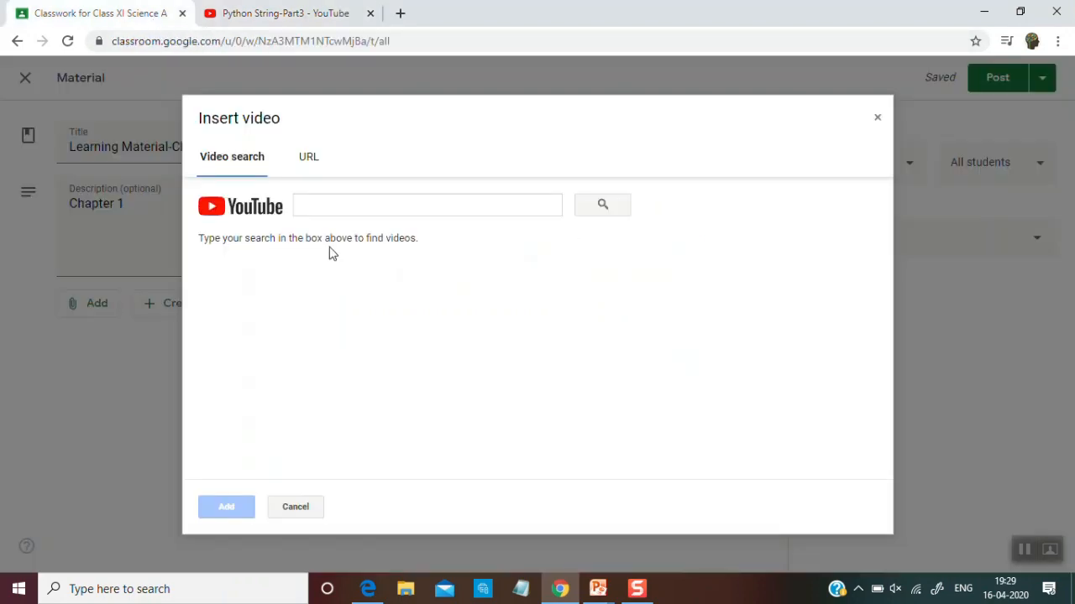
click(373, 206)
key(ctrl+v)
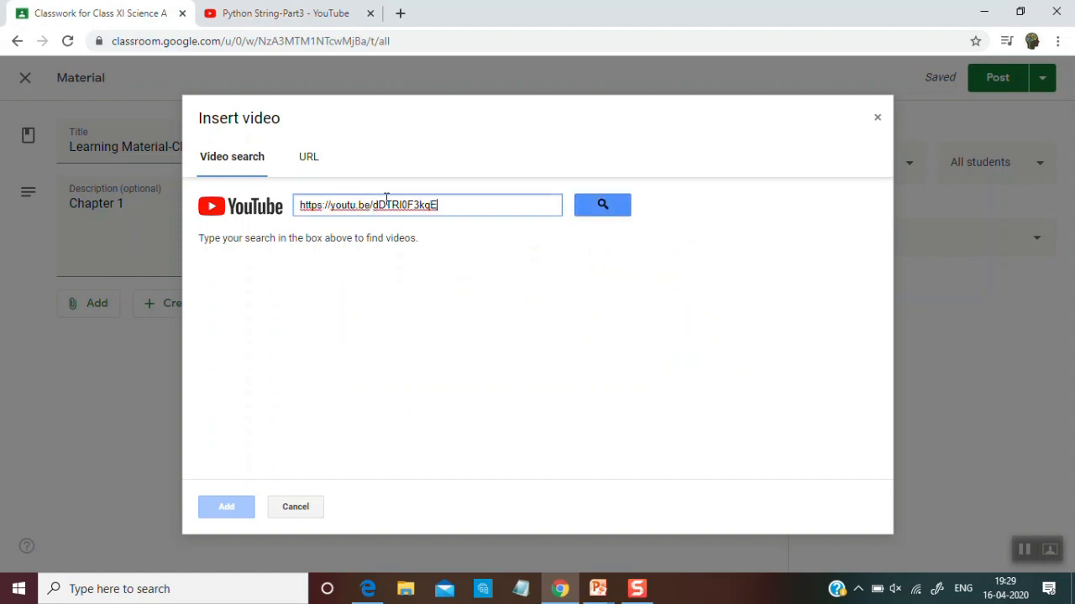
click(626, 204)
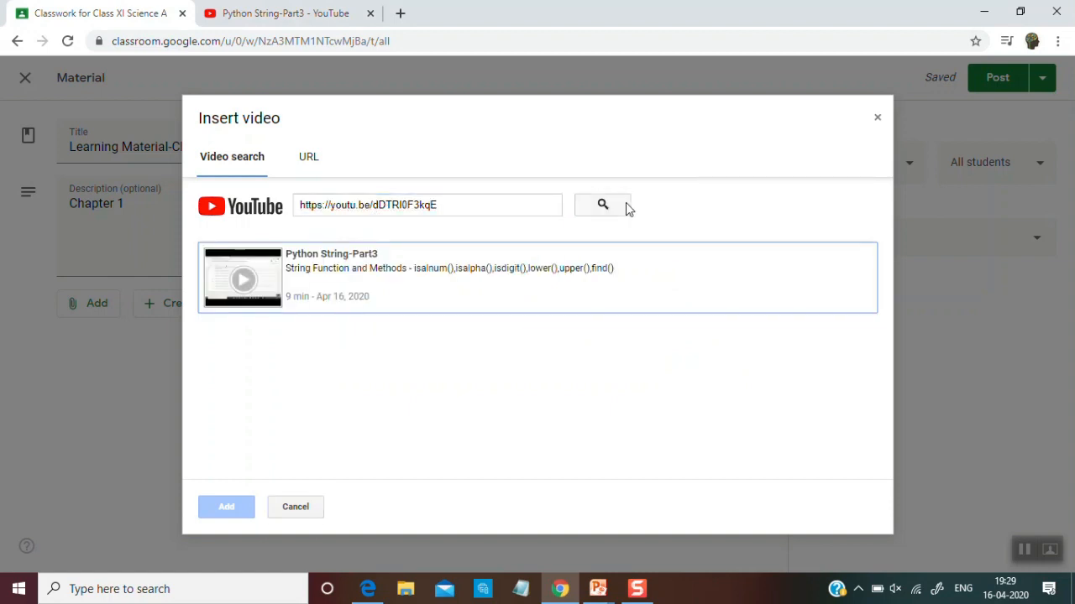
double_click(339, 275)
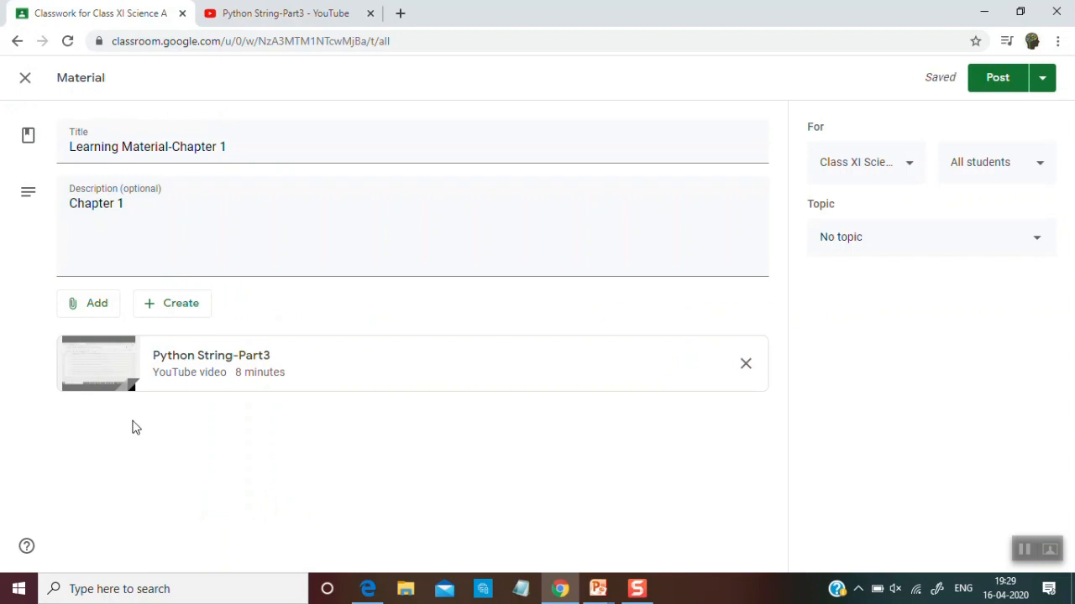
Upload string eg.xlsx from the computer as a second attachment and post the material to the class
click(121, 306)
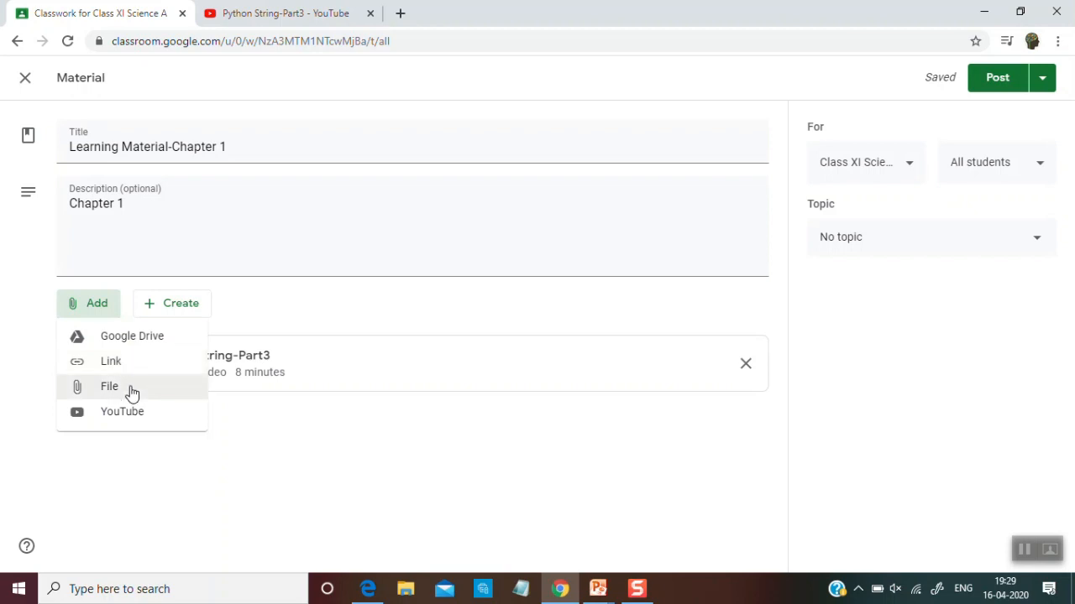
click(131, 391)
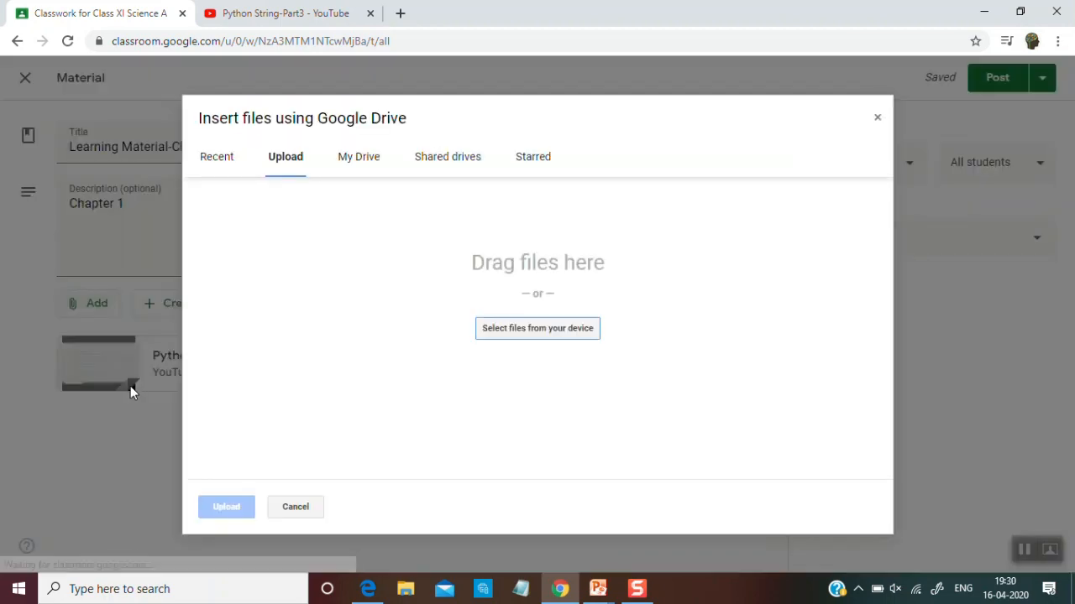
click(492, 329)
click(199, 175)
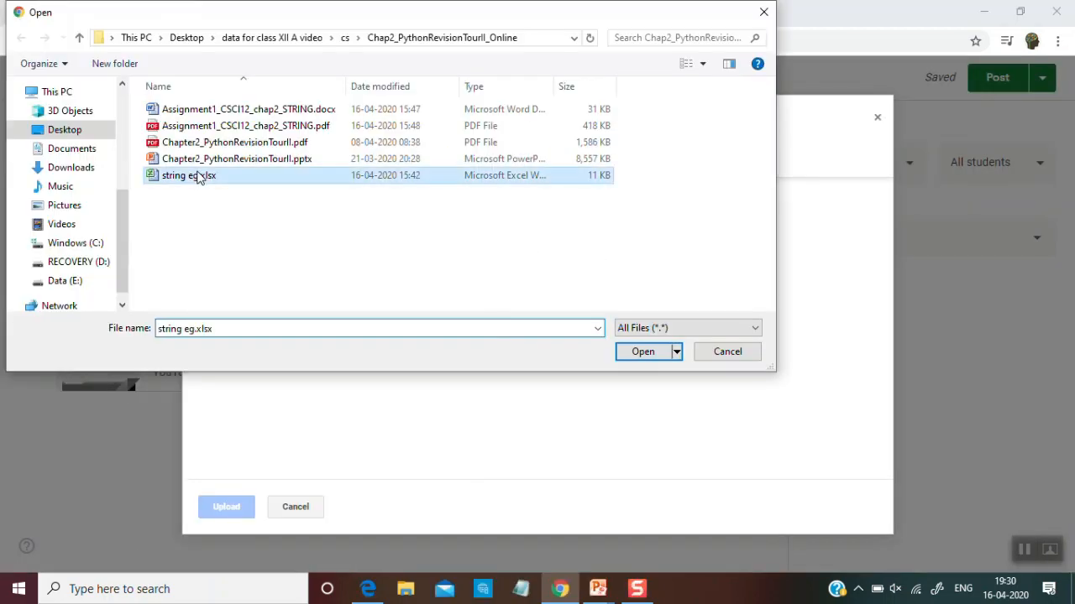
double_click(199, 175)
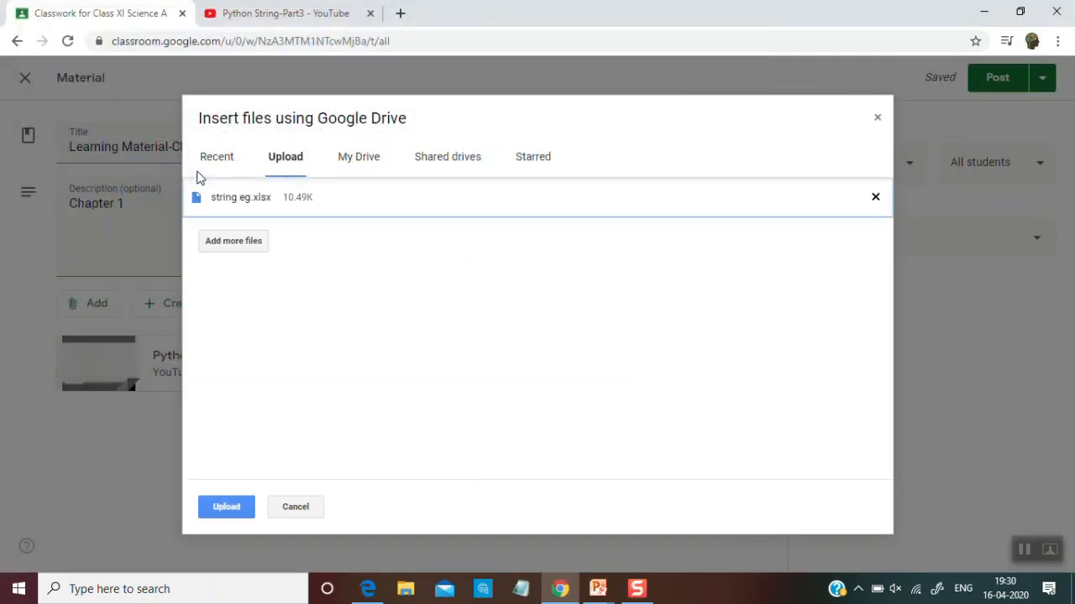
click(235, 503)
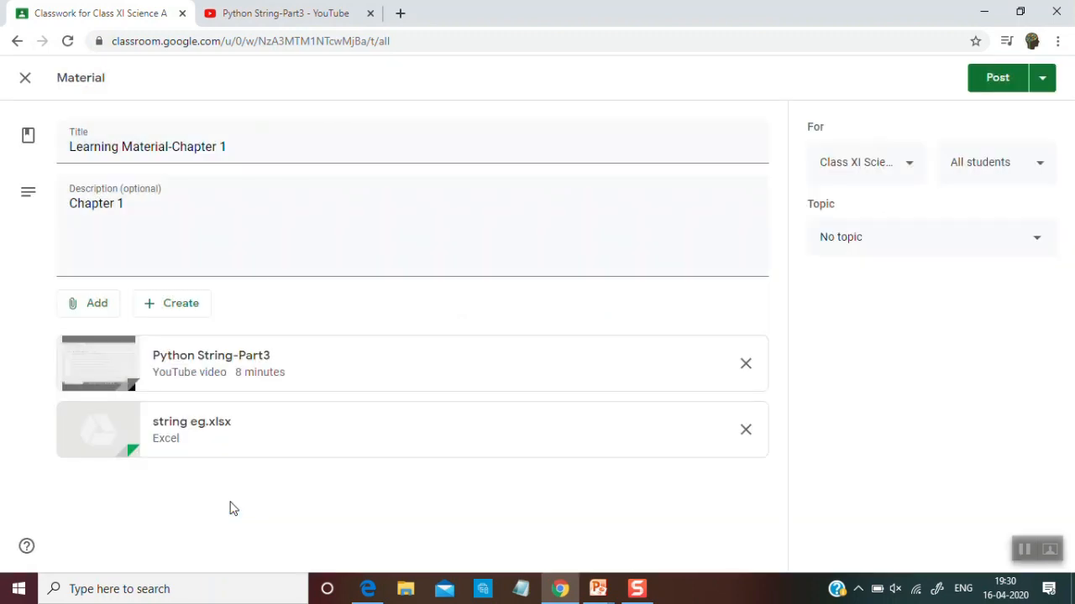
click(996, 78)
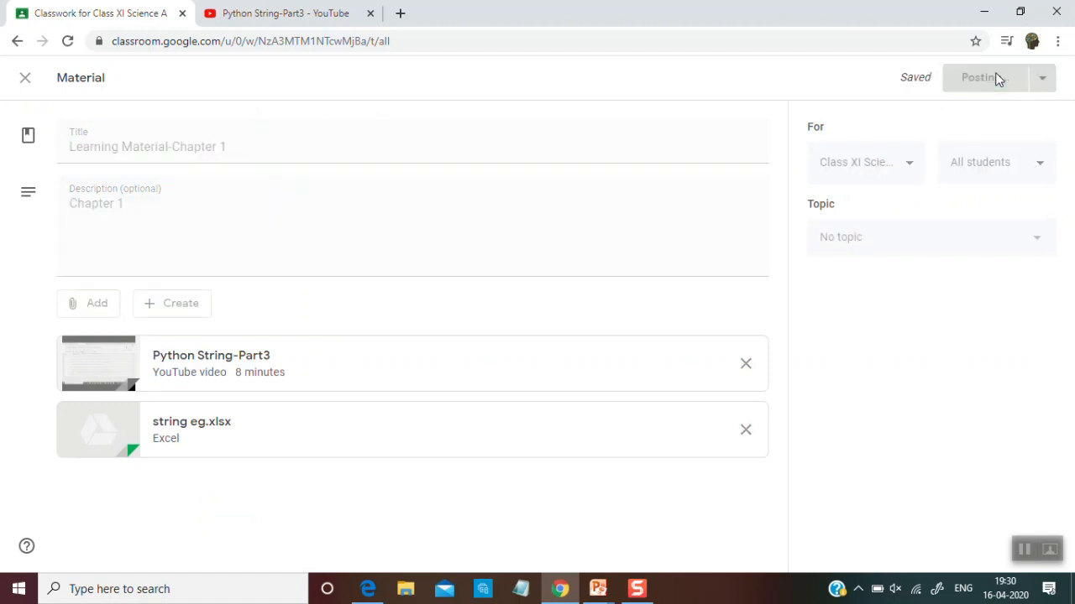
Switch to the student account in Edge, refresh Classroom, and open the Python String-Part3 video in Learning Material-Chapter 1
click(380, 595)
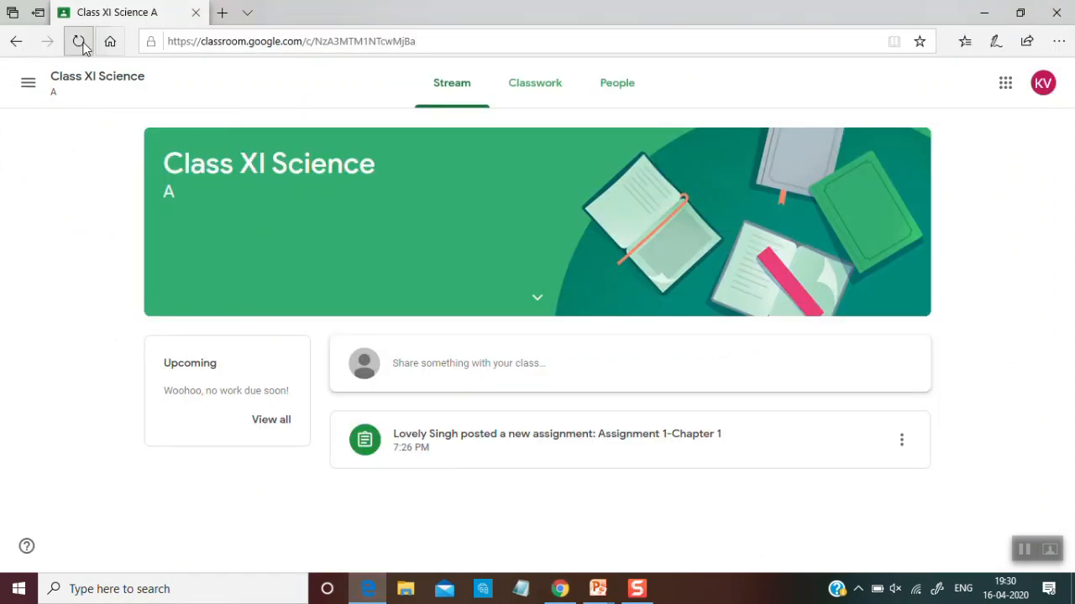
click(85, 48)
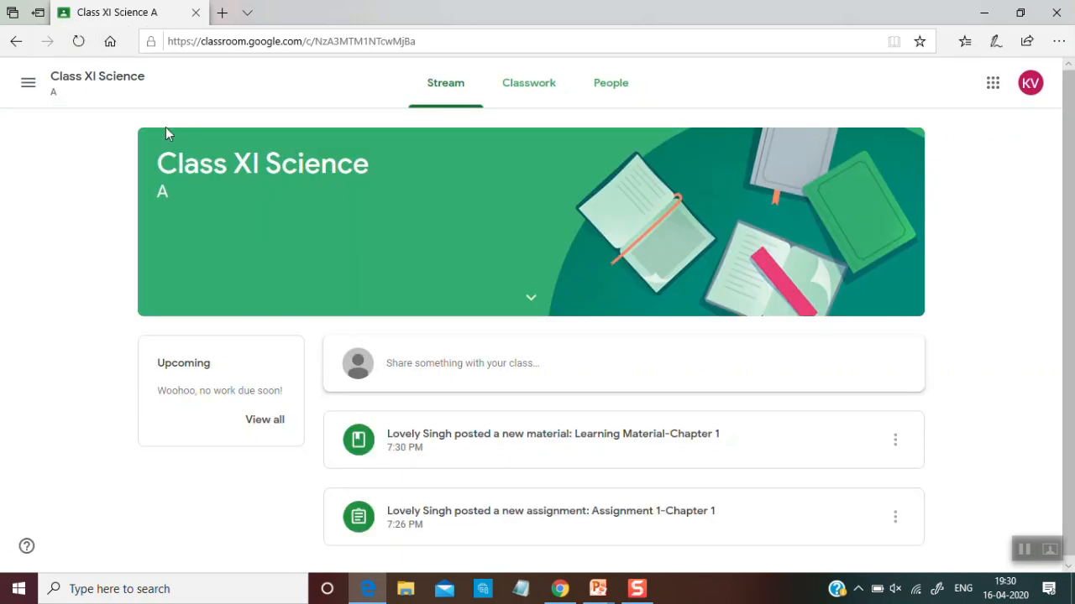
click(534, 442)
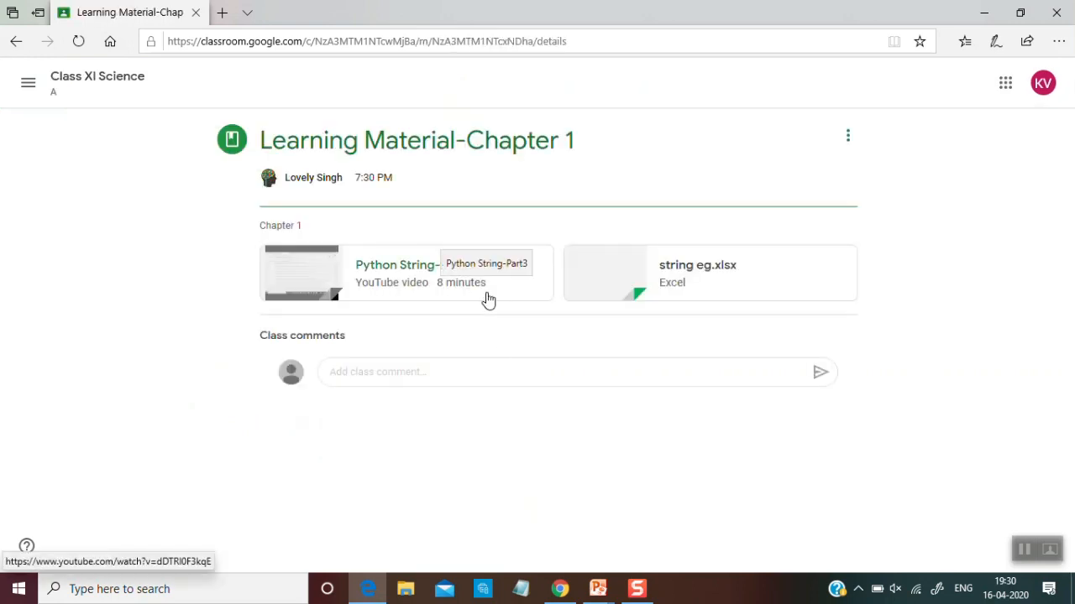
click(488, 300)
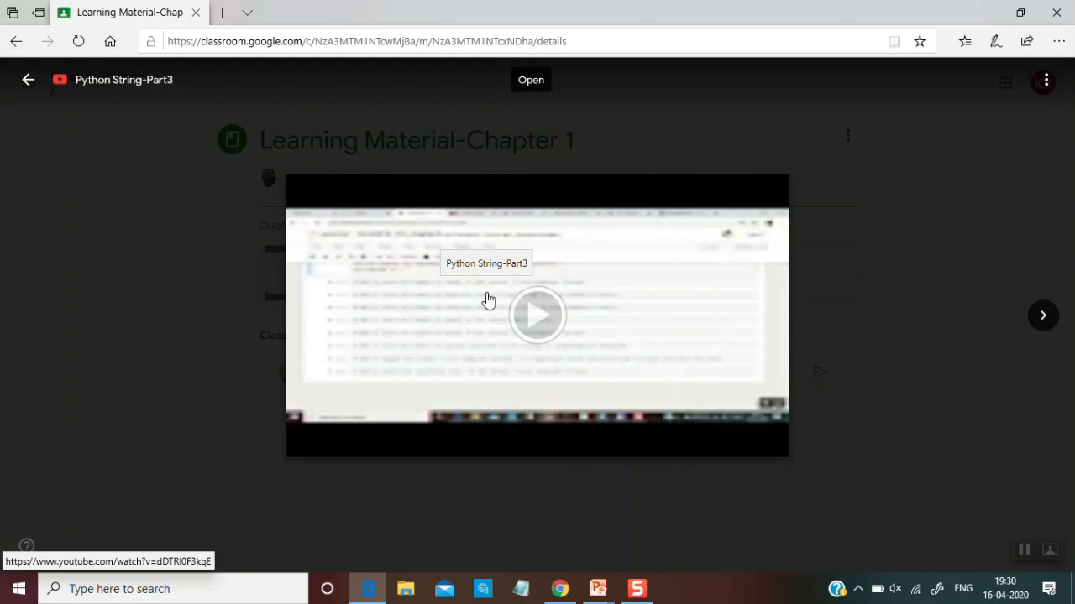